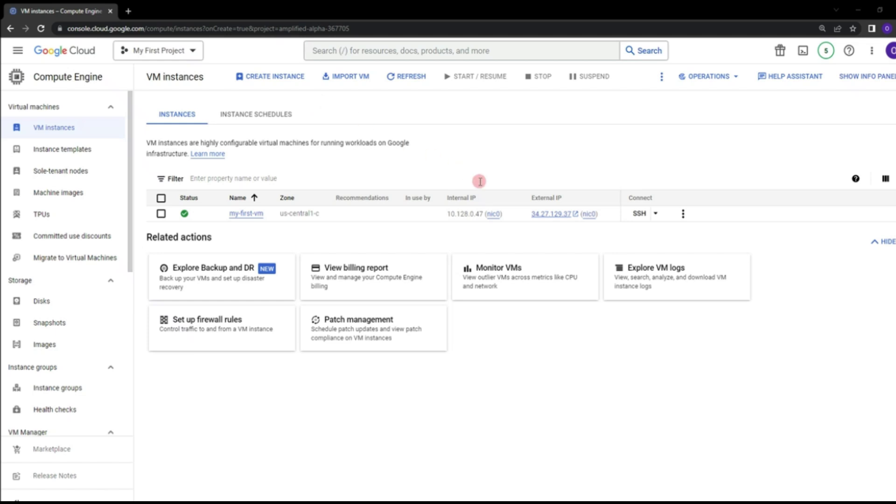
# Step: Open an SSH-in-browser session to my-first-vm and maximize its window
pyautogui.click(638, 214)
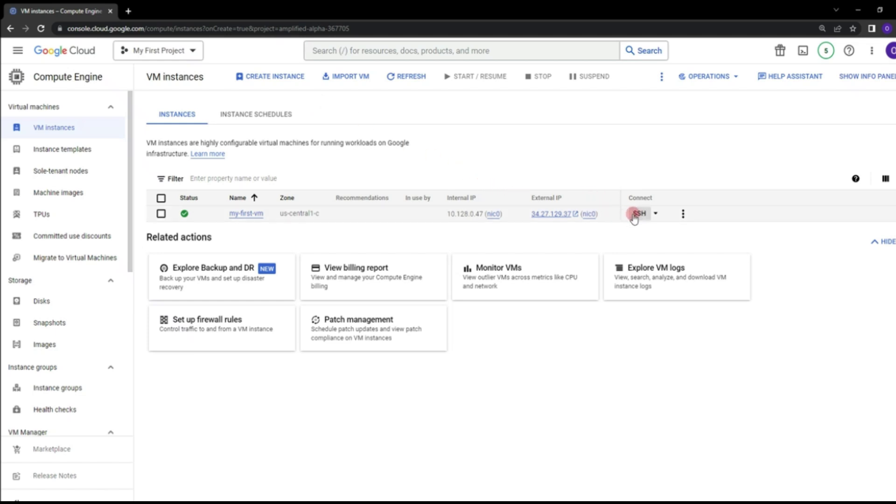
pyautogui.moveTo(302, 9); pyautogui.dragTo(500, 83)
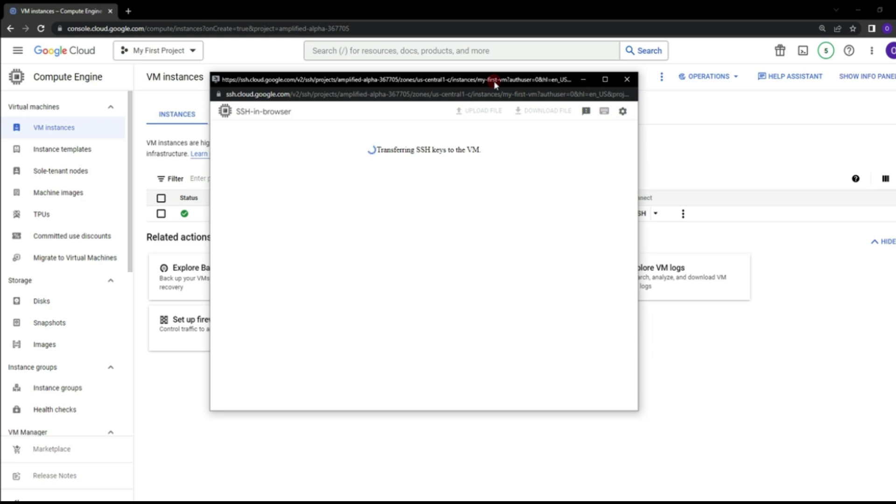
pyautogui.moveTo(493, 81); pyautogui.dragTo(504, 80)
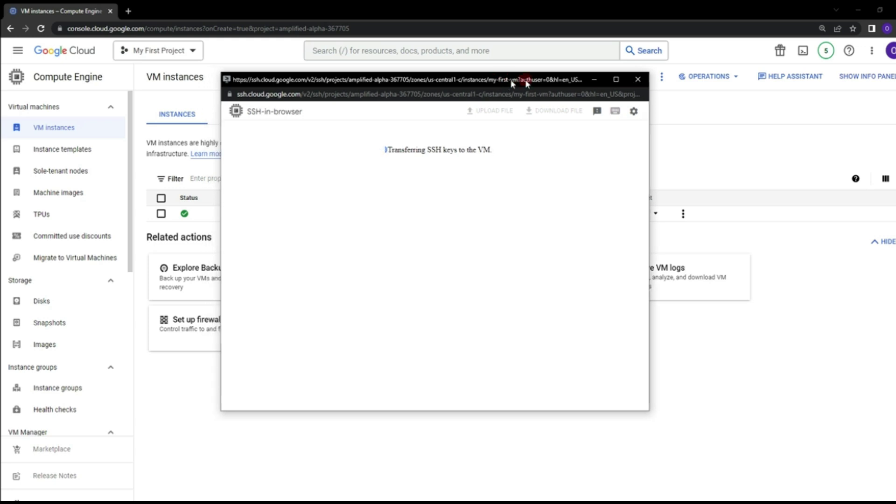
pyautogui.click(618, 80)
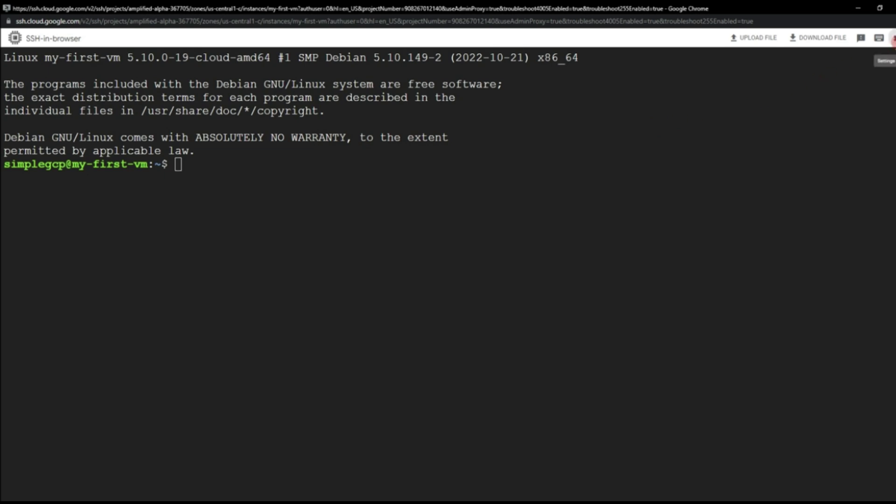
# Step: Check the font size options in the terminal settings and return to the command prompt
pyautogui.click(892, 39)
pyautogui.moveTo(867, 88)
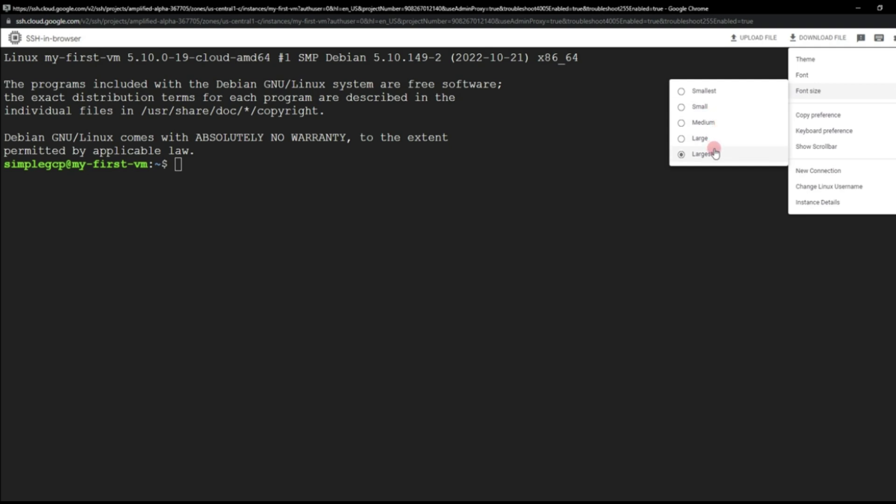
pyautogui.click(421, 161)
pyautogui.click(408, 161)
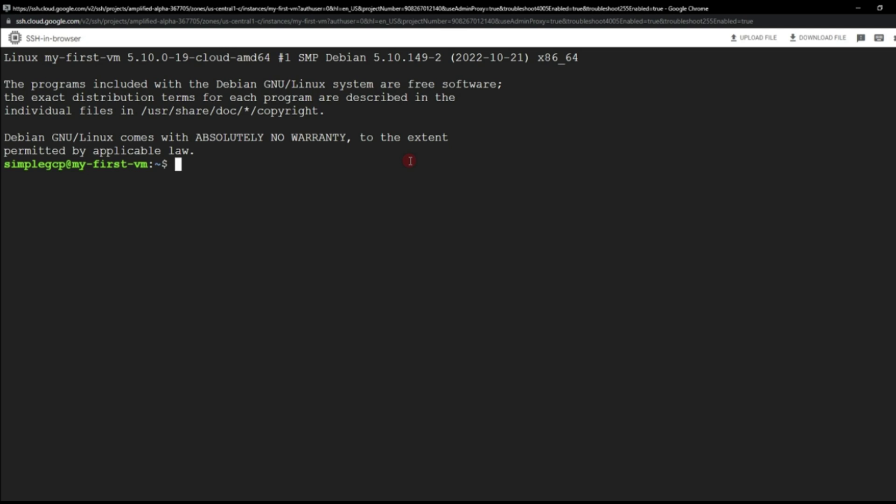
# Step: Clear the terminal, switch to the root user with sudo su, and refresh the package lists with apt update
pyautogui.hotkey('ctrl', 'l')
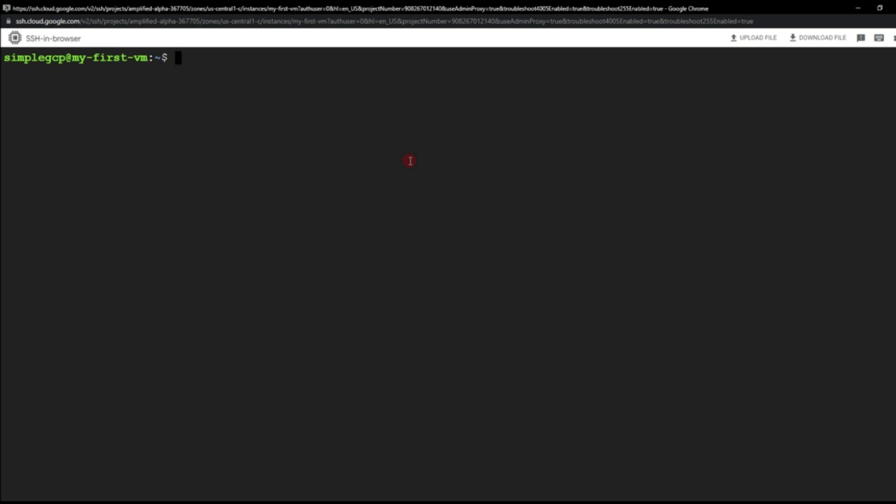
pyautogui.write('sudo su')
pyautogui.press('Return')
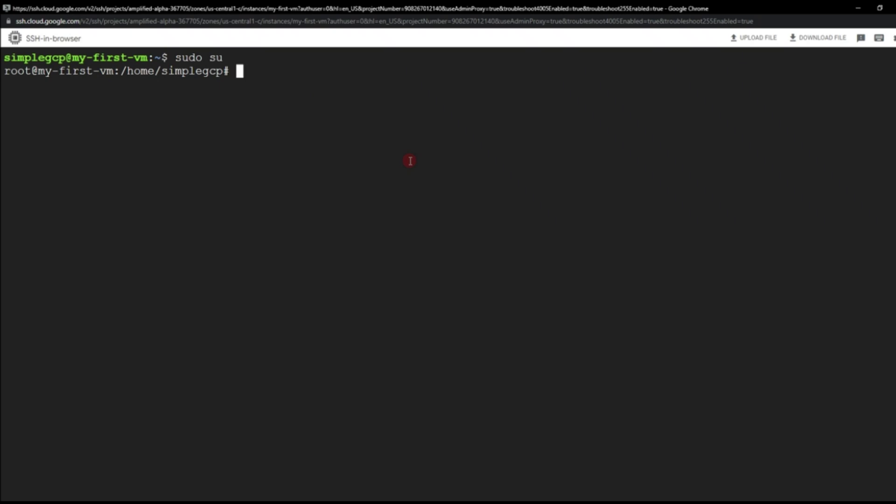
pyautogui.write('apt update')
pyautogui.press('Return')
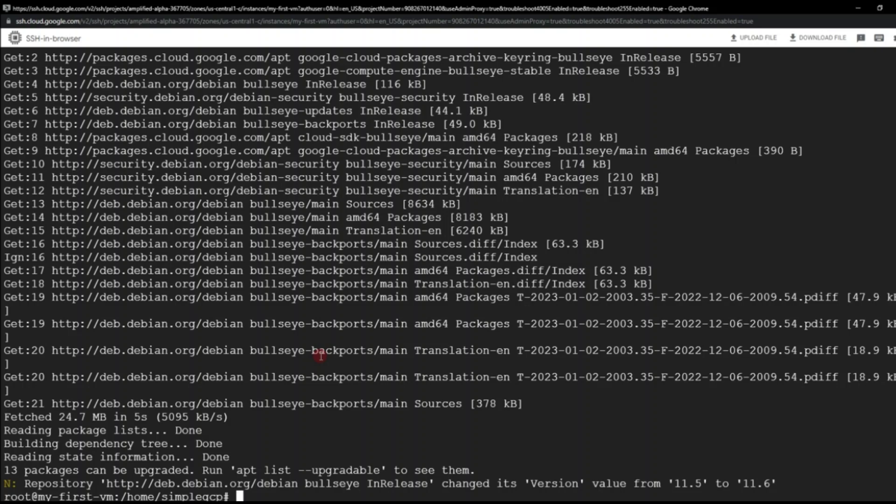
# Step: Install the Apache web server with apt install apache2 and accept the installation
pyautogui.write('apt insta')
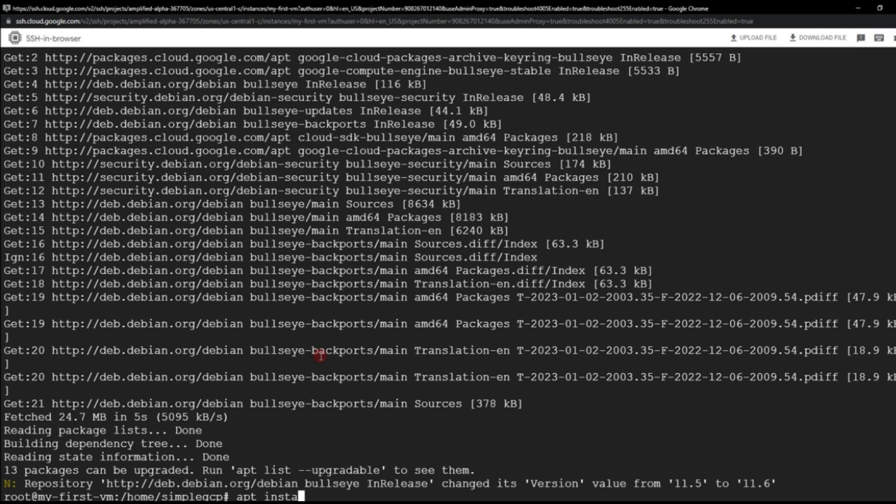
pyautogui.write('ll apache')
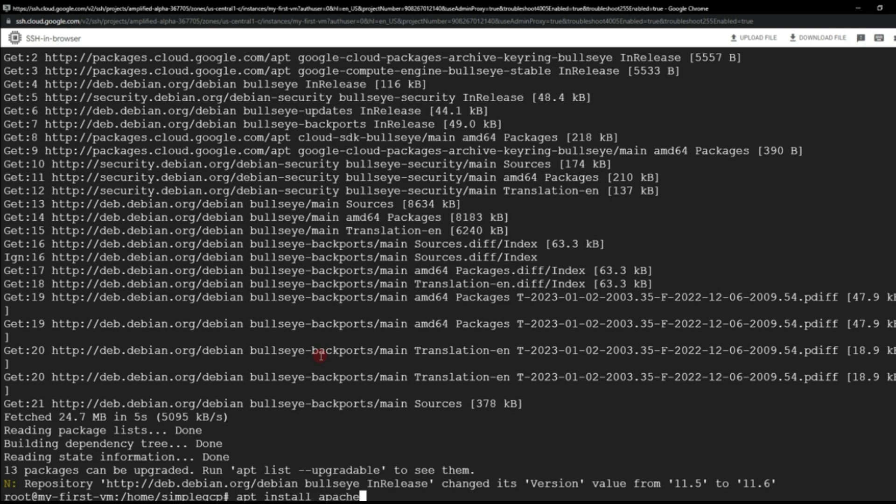
pyautogui.write('2')
pyautogui.press('Return')
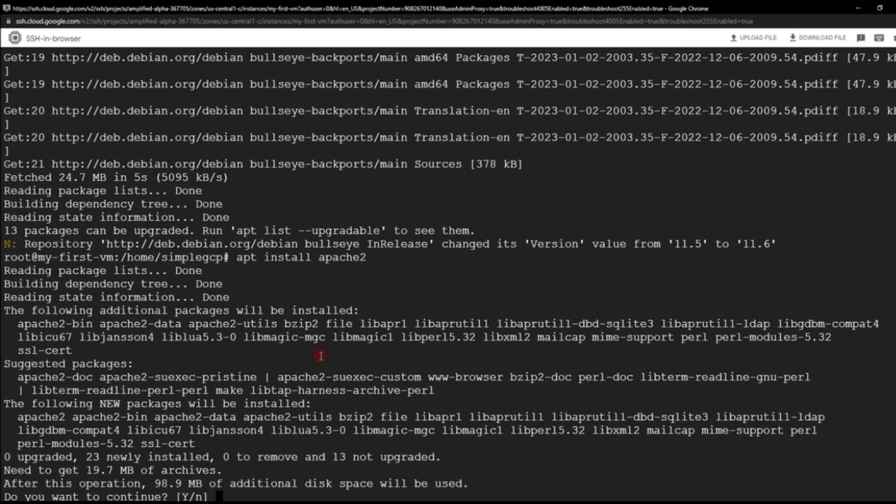
pyautogui.write('y')
pyautogui.press('Return')
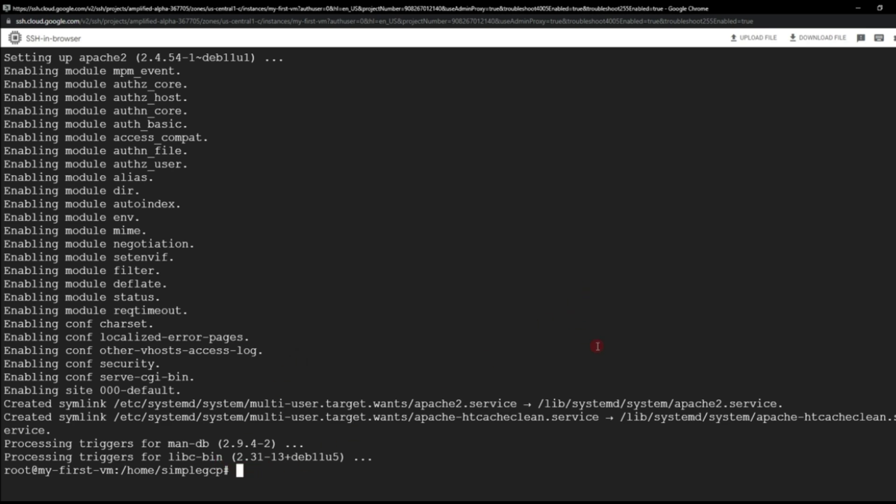
# Step: Open the external IP of my-first-vm in the browser and look up the document root on the Apache default page
pyautogui.click(859, 8)
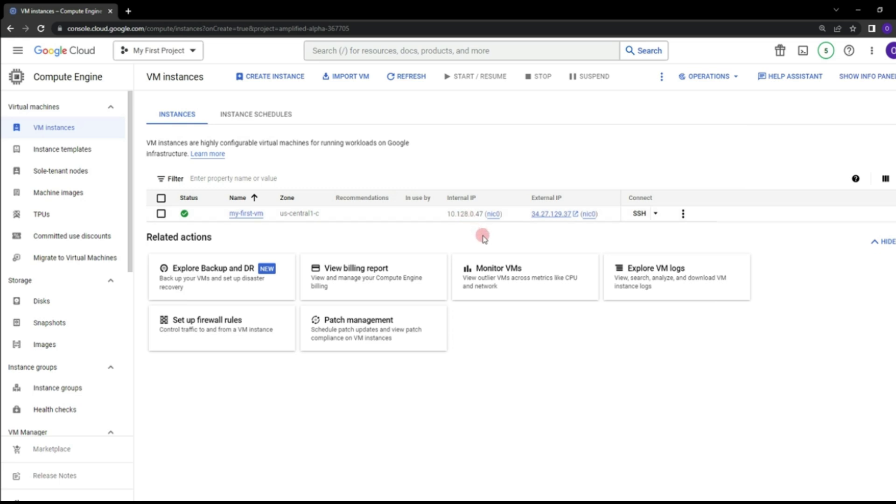
pyautogui.click(568, 215)
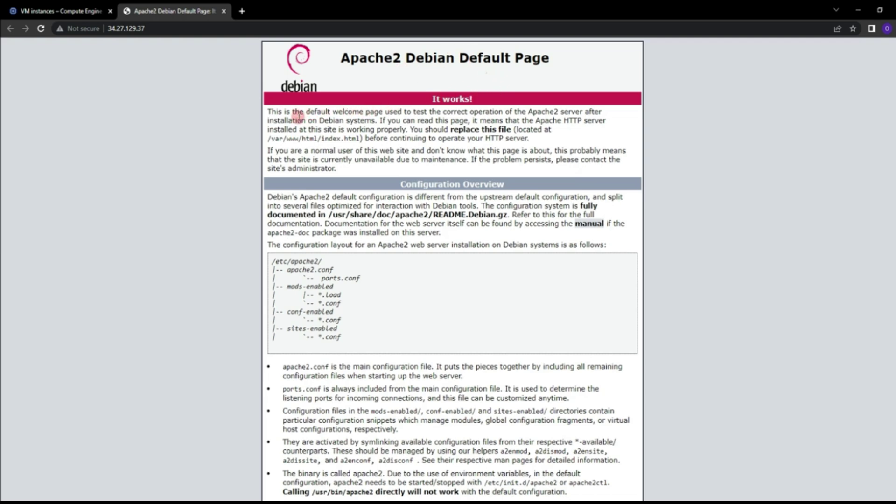
pyautogui.scroll(-1, 344, 166)
pyautogui.scroll(-3, 344, 168)
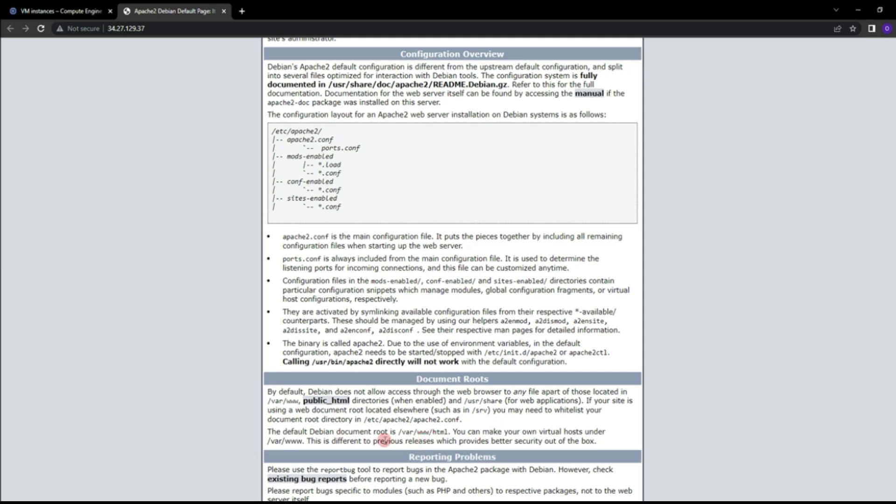
pyautogui.moveTo(397, 432); pyautogui.dragTo(434, 431)
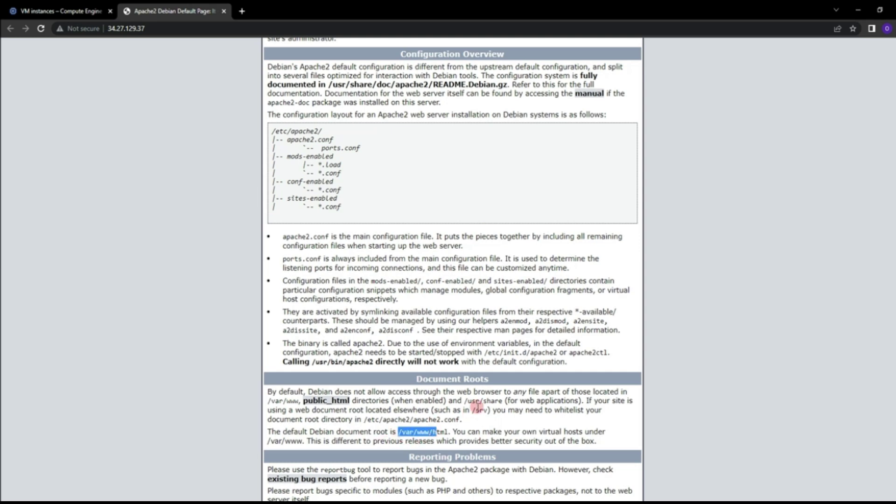
pyautogui.scroll(3, 420, 344)
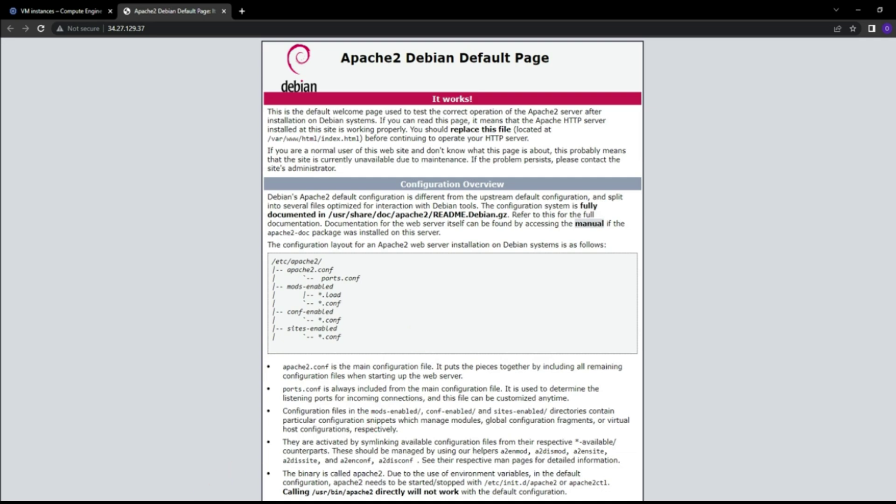
# Step: Return to the SSH terminal, clear it, and list the contents of /var/www/html
pyautogui.moveTo(150, 502)
pyautogui.click(203, 478)
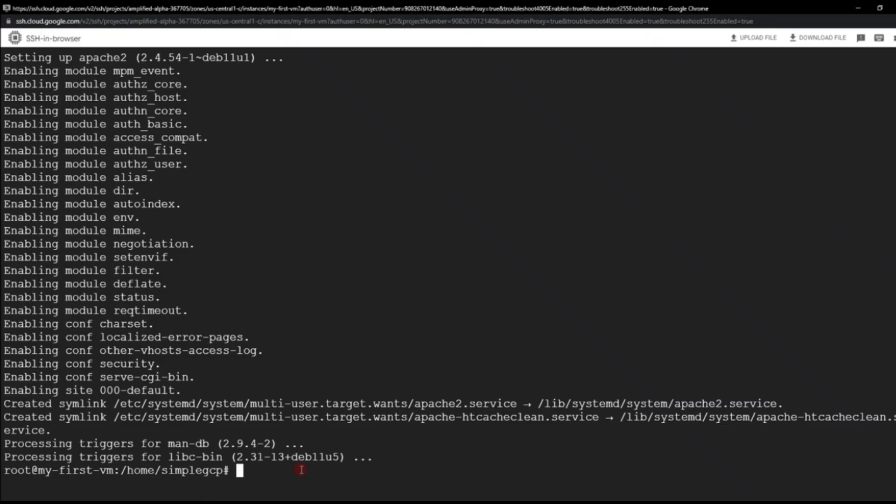
pyautogui.hotkey('ctrl', 'l')
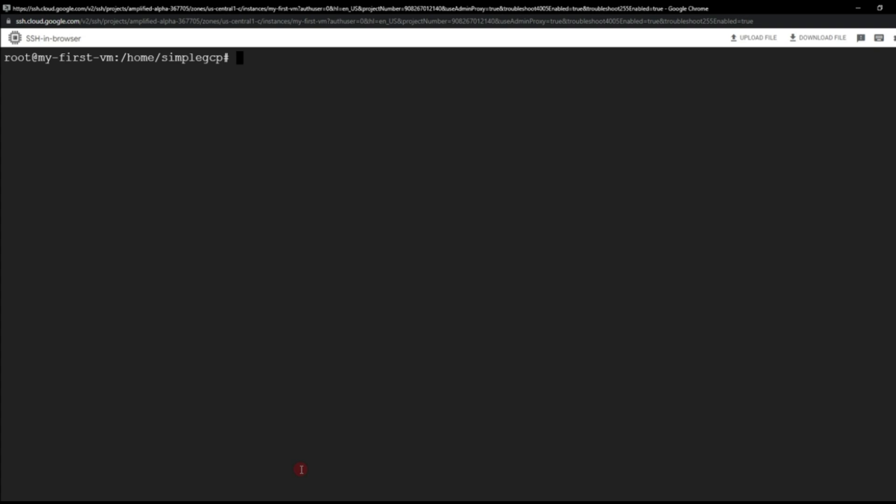
pyautogui.write('ls /var/www/')
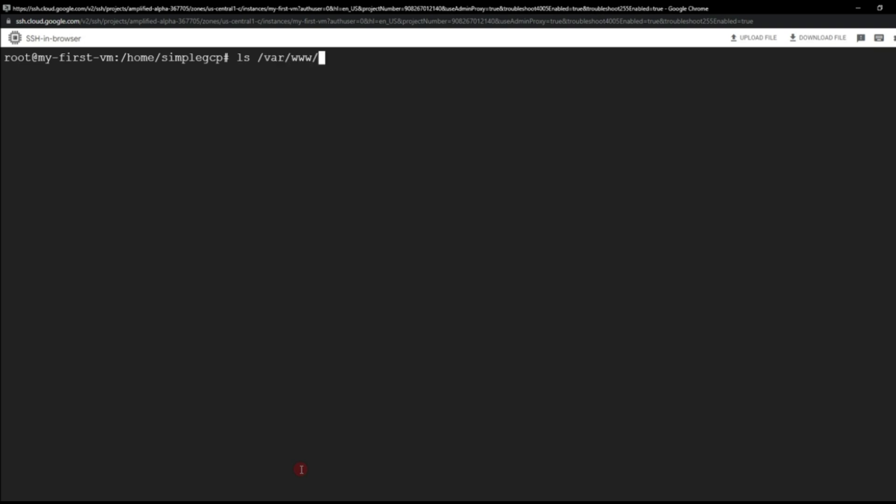
pyautogui.write('html')
pyautogui.press('Return')
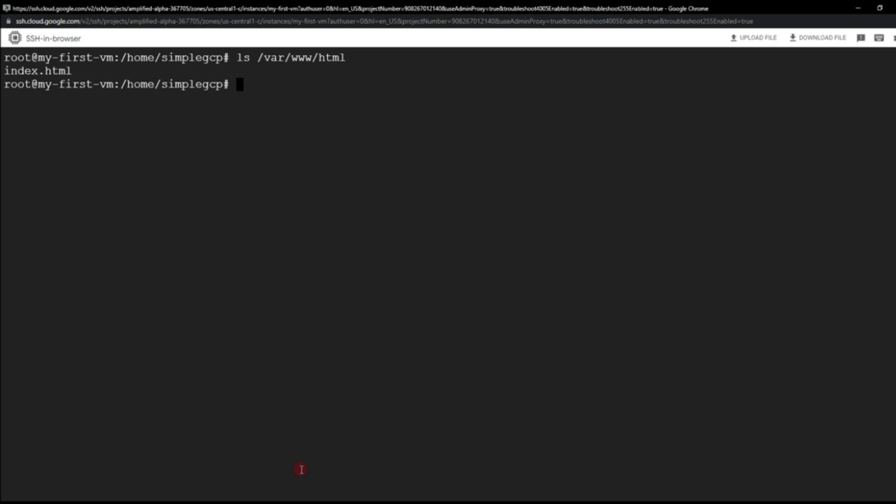
# Step: Print the text "Hello World for GCP Learners!" in the terminal with echo
pyautogui.write('echo "Hello World')
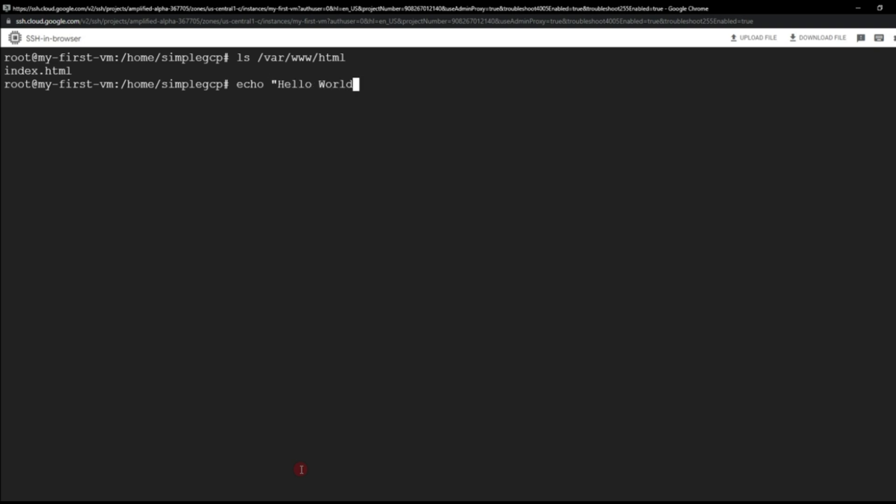
pyautogui.write(' from GCP Learn')
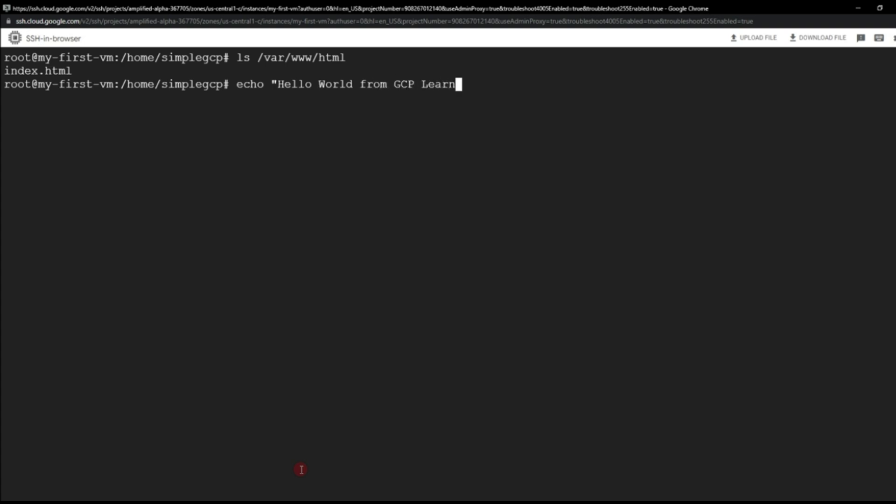
pyautogui.press('BackSpace')
pyautogui.press('BackSpace')
pyautogui.press('BackSpace')
pyautogui.press('BackSpace')
pyautogui.press('BackSpace')
pyautogui.press('BackSpace')
pyautogui.press('BackSpace')
pyautogui.press('BackSpace')
pyautogui.press('BackSpace')
pyautogui.write('for GCP ')
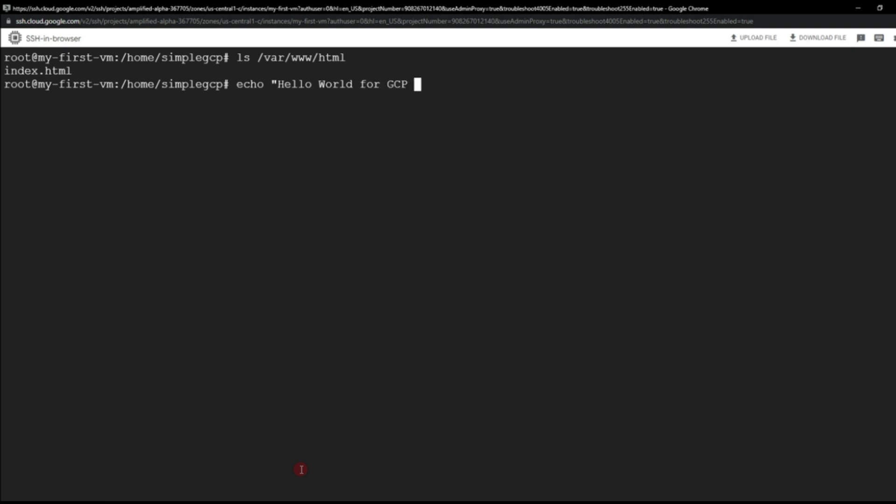
pyautogui.write('Learners')
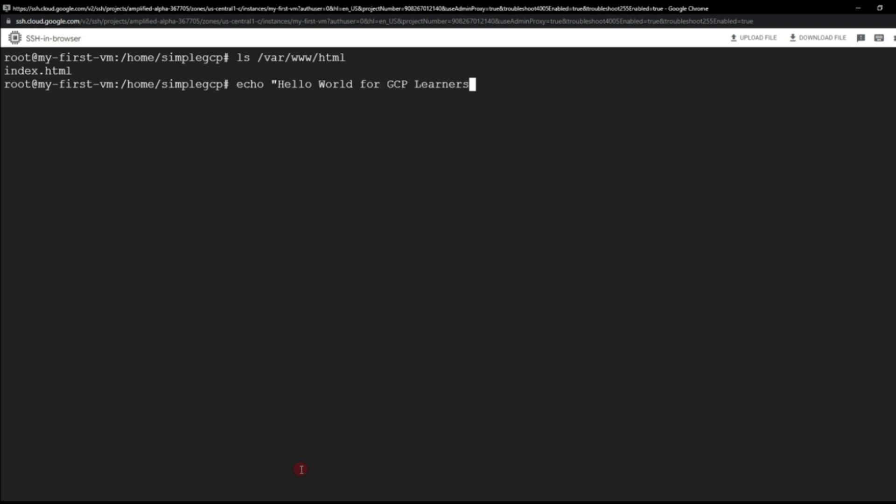
pyautogui.write('!"')
pyautogui.press('Return')
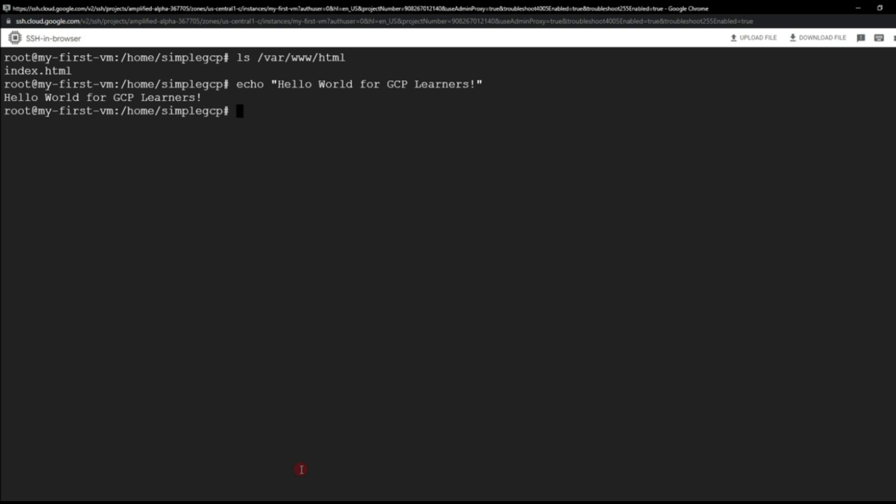
# Step: Rerun the echo command with its output redirected to /var/www/html/index.html to overwrite the default web page
pyautogui.press('Up')
pyautogui.write('>')
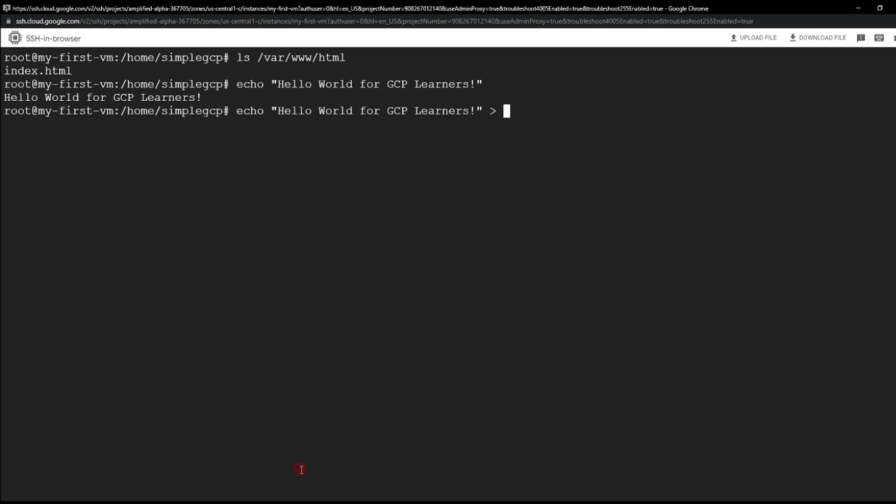
pyautogui.write('/var/www/html/inde')
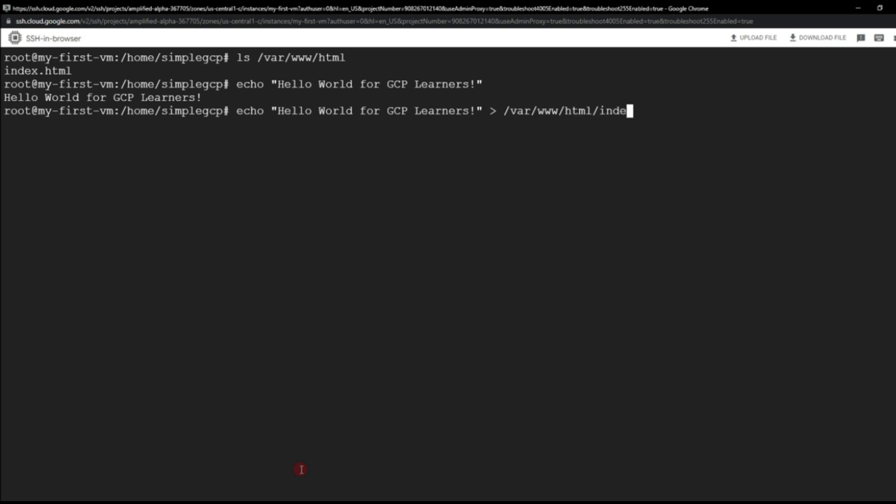
pyautogui.write('x.html')
pyautogui.press('Return')
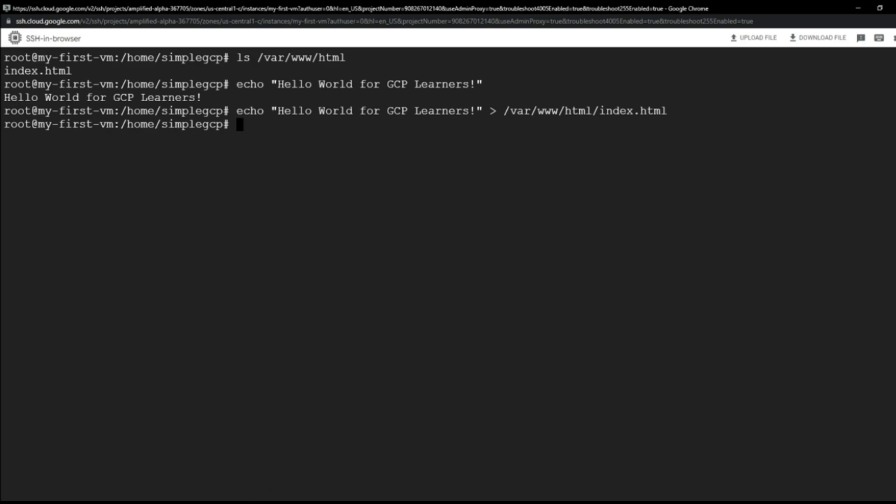
# Step: Reload the VM's web page in the browser to check its new content enlarged, and return to the SSH terminal
pyautogui.moveTo(149, 500)
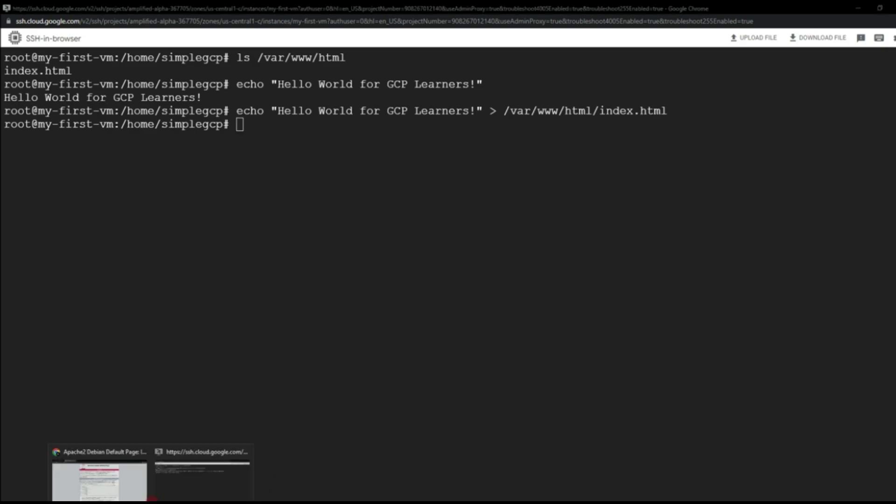
pyautogui.click(131, 476)
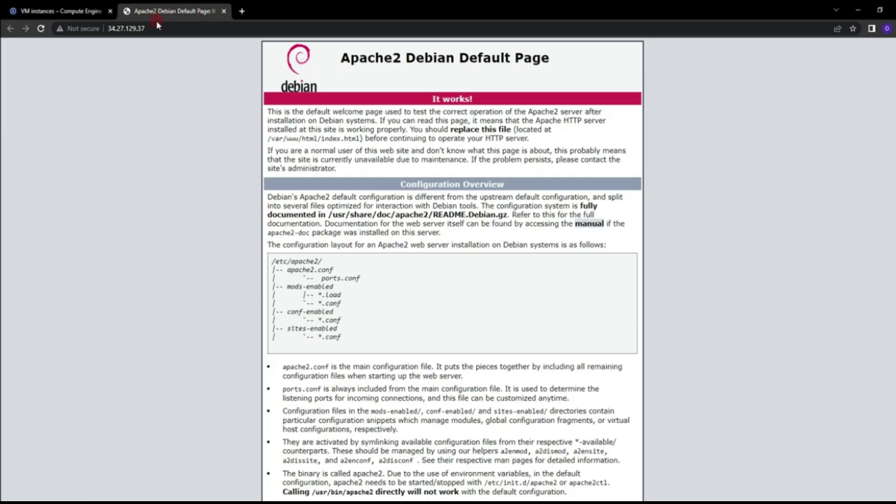
pyautogui.click(41, 29)
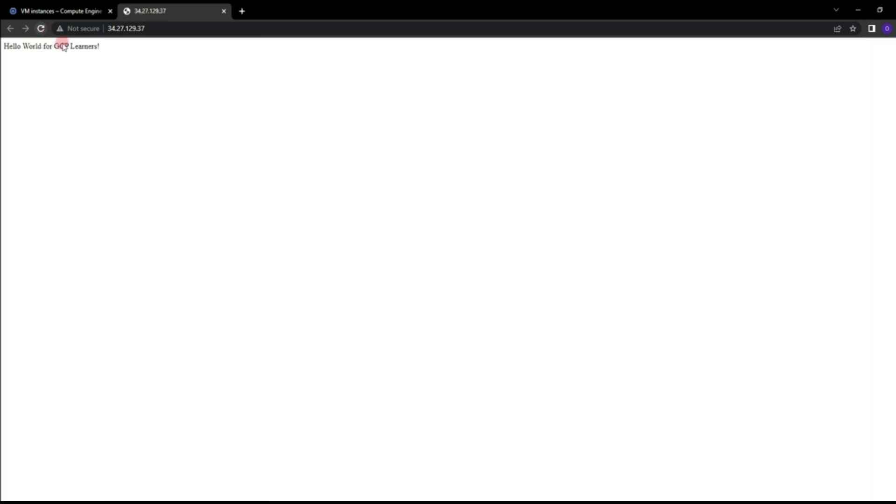
pyautogui.scroll(4, 52, 58)
pyautogui.scroll(-1, 66, 68)
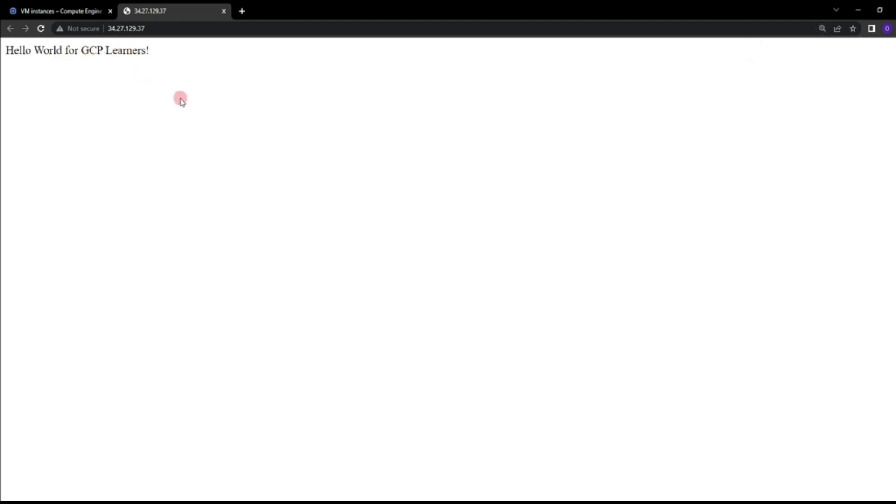
pyautogui.moveTo(150, 499)
pyautogui.click(194, 483)
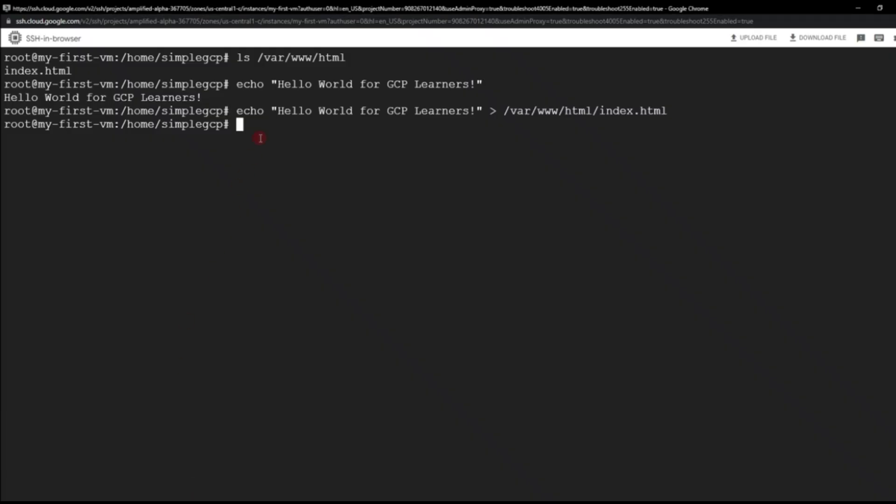
# Step: Recall the last echo command and insert $(hostname) after the quoted text, before the redirection to /var/www/html/index.html
pyautogui.press('Up')
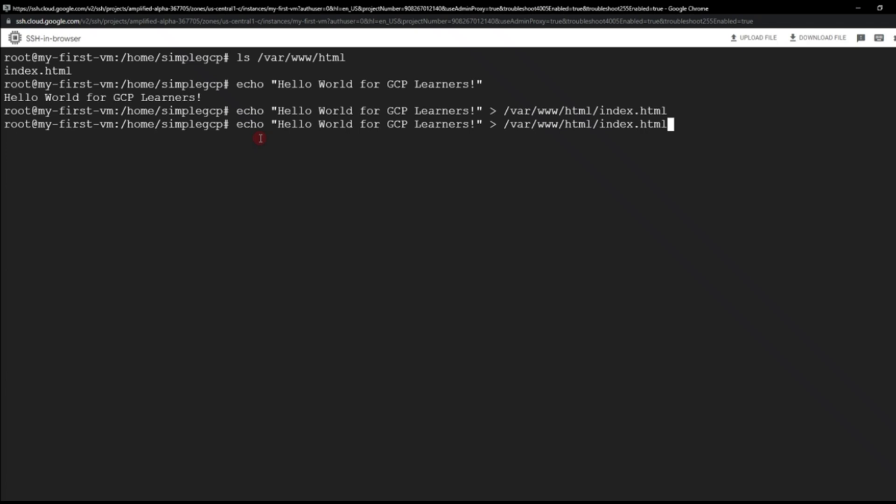
pyautogui.press('Left')
pyautogui.press('Left')
pyautogui.press('Left')
pyautogui.press('Left')
pyautogui.press('Left')
pyautogui.press('Left')
pyautogui.press('Left')
pyautogui.press('Left')
pyautogui.press('Left')
pyautogui.press('Left')
pyautogui.press('Left')
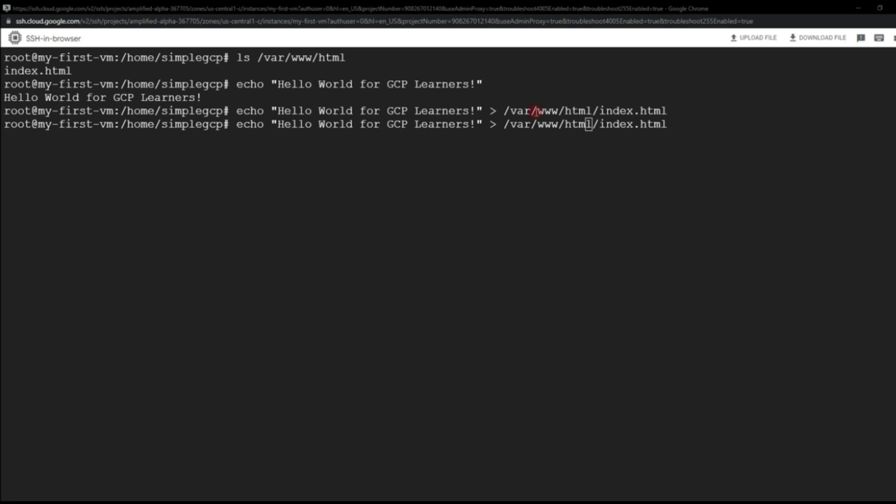
pyautogui.click(538, 135)
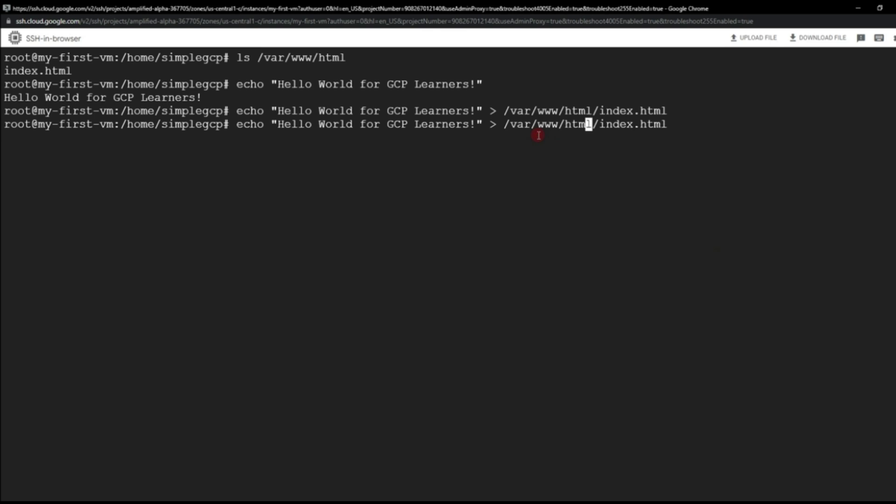
pyautogui.press('Left')
pyautogui.press('Left')
pyautogui.press('Left')
pyautogui.press('Left')
pyautogui.press('Left')
pyautogui.press('Left')
pyautogui.press('Left')
pyautogui.press('Left')
pyautogui.press('Left')
pyautogui.press('Left')
pyautogui.press('Left')
pyautogui.press('Left')
pyautogui.press('Left')
pyautogui.press('Left')
pyautogui.press('Left')
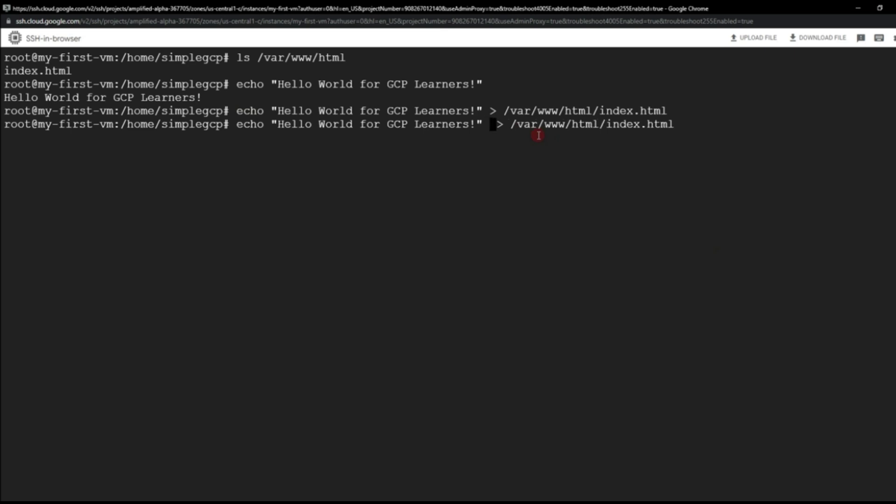
pyautogui.write('$')
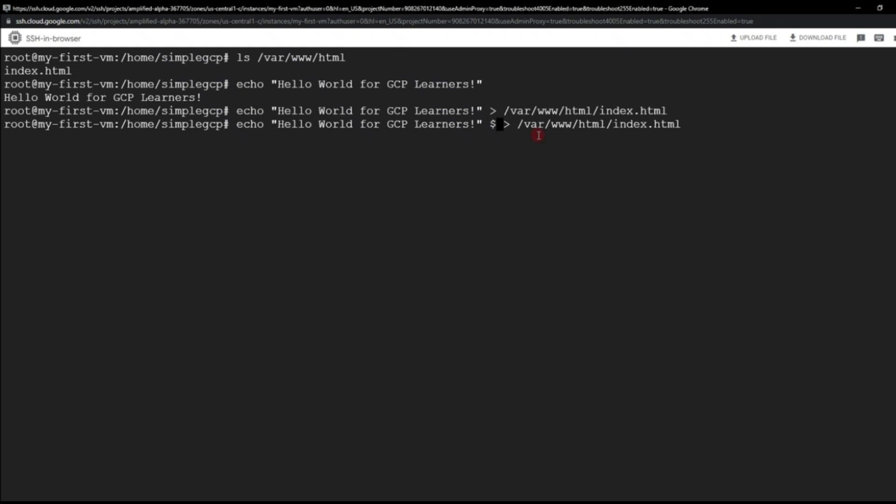
pyautogui.write('()')
pyautogui.press('Left')
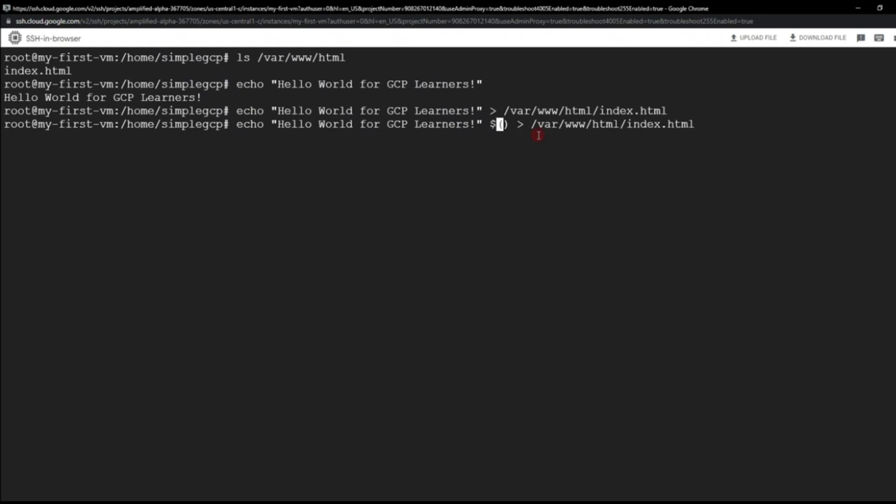
pyautogui.write('hostname')
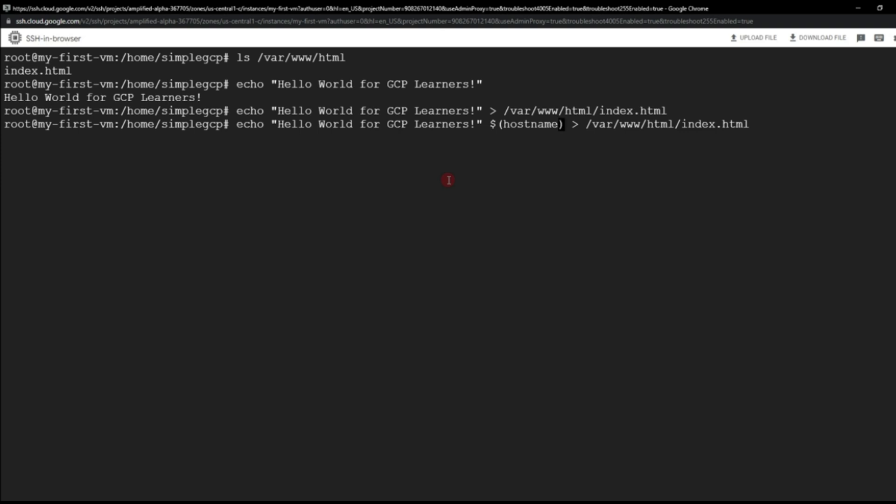
# Step: Add $(hostname -i) to the echo command, separated by a space after $(hostname)
pyautogui.press('Right')
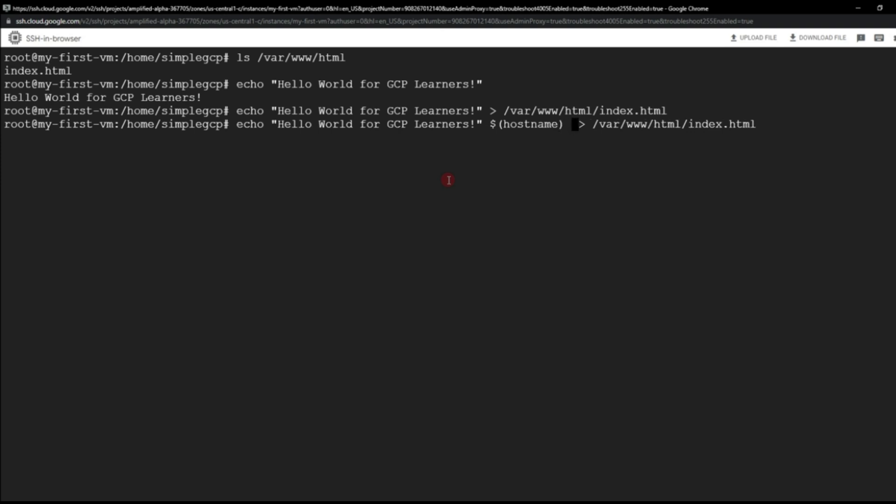
pyautogui.write('$(')
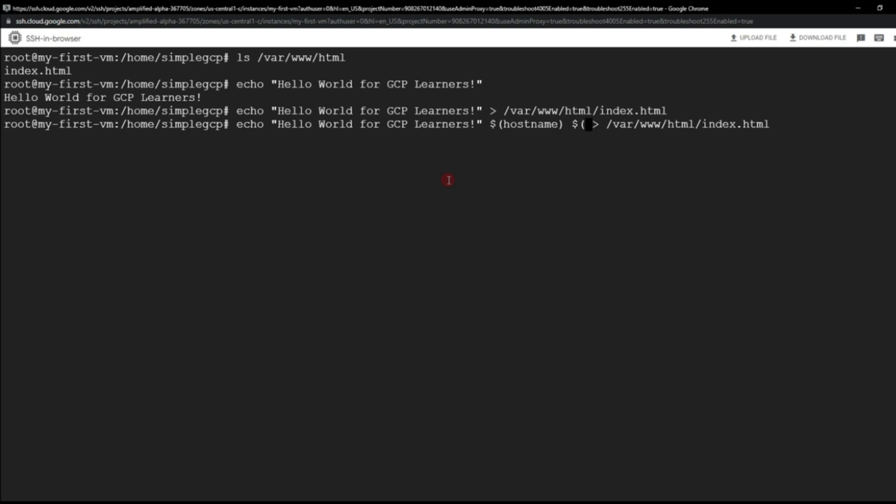
pyautogui.write('hostname ')
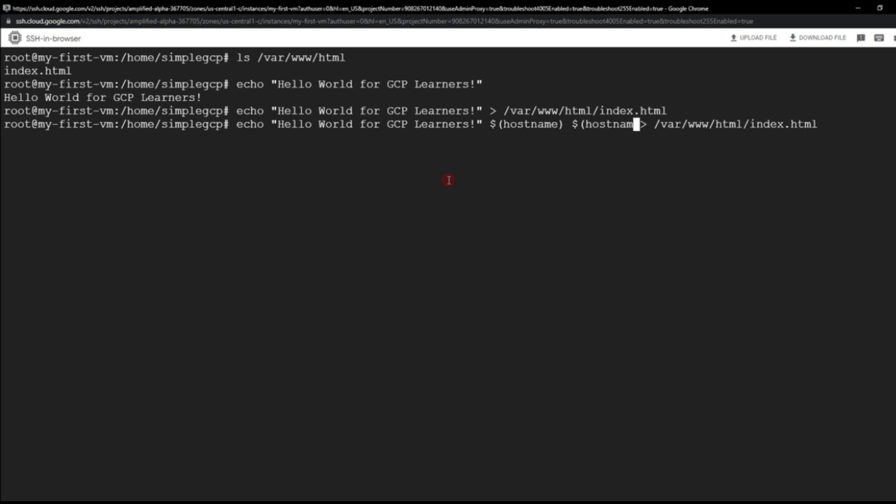
pyautogui.write('-i')
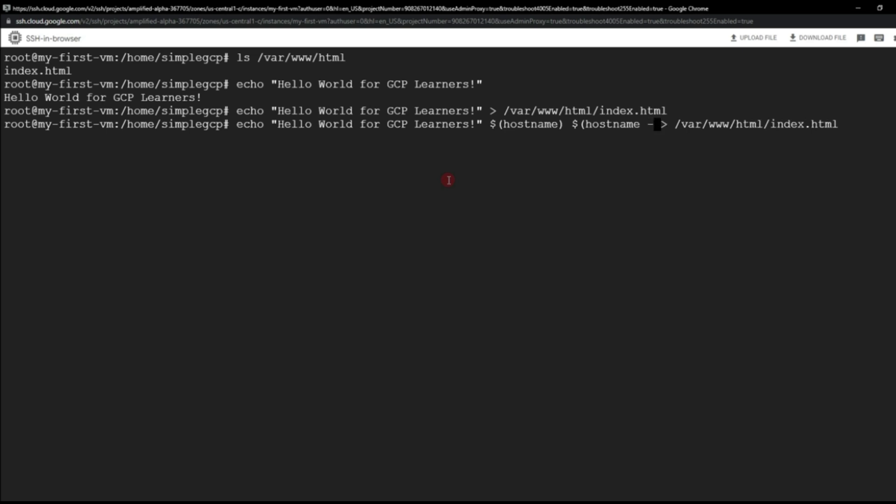
pyautogui.write(')')
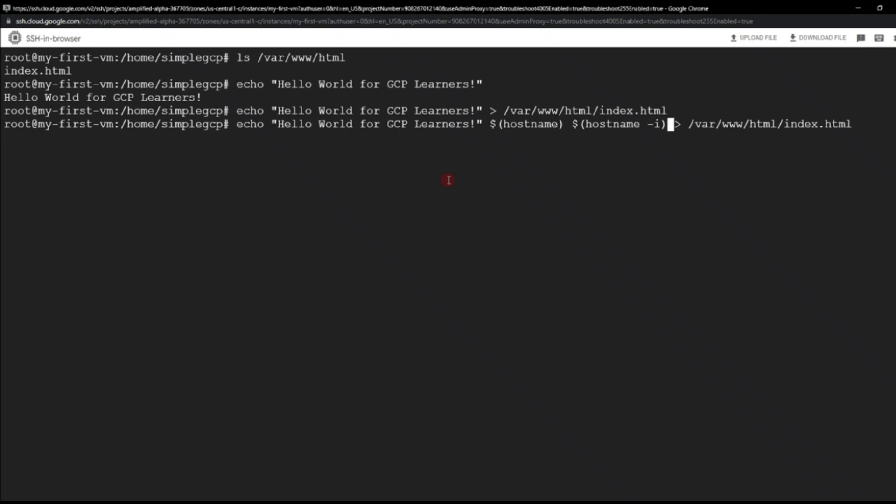
# Step: Move the closing quote behind $(hostname -i) so both substitutions are inside the quoted text, and run the command to overwrite index.html
pyautogui.press('Left')
pyautogui.press('Left')
pyautogui.press('Left')
pyautogui.press('Left')
pyautogui.press('Left')
pyautogui.press('Left')
pyautogui.press('Left')
pyautogui.press('Left')
pyautogui.press('Left')
pyautogui.press('Left')
pyautogui.press('Left')
pyautogui.press('Left')
pyautogui.press('Left')
pyautogui.press('Left')
pyautogui.press('Left')
pyautogui.press('Left')
pyautogui.press('Left')
pyautogui.press('Left')
pyautogui.press('Left')
pyautogui.press('Left')
pyautogui.press('BackSpace')
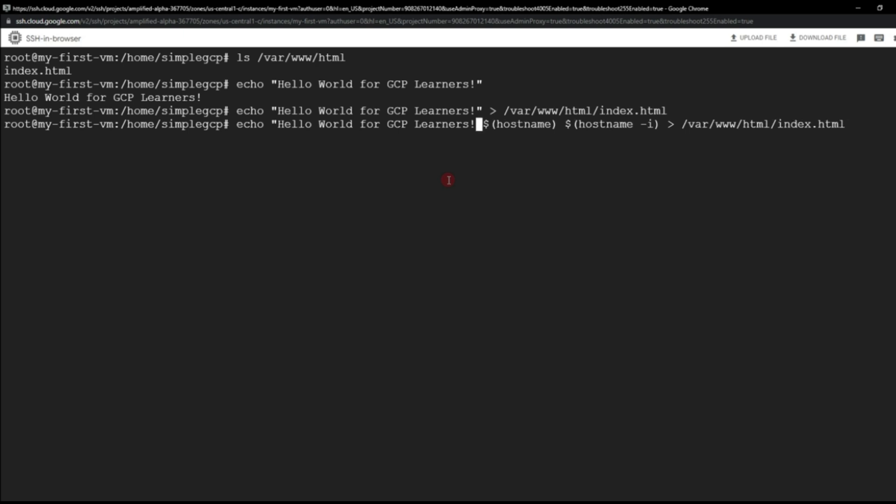
pyautogui.press('Right')
pyautogui.press('Right')
pyautogui.press('Right')
pyautogui.press('Right')
pyautogui.press('Right')
pyautogui.press('Right')
pyautogui.press('Right')
pyautogui.press('Right')
pyautogui.press('Right')
pyautogui.press('Right')
pyautogui.press('Right')
pyautogui.press('Right')
pyautogui.press('Right')
pyautogui.press('Right')
pyautogui.press('Right')
pyautogui.press('Right')
pyautogui.press('Right')
pyautogui.press('Right')
pyautogui.press('Right')
pyautogui.press('Right')
pyautogui.write('"')
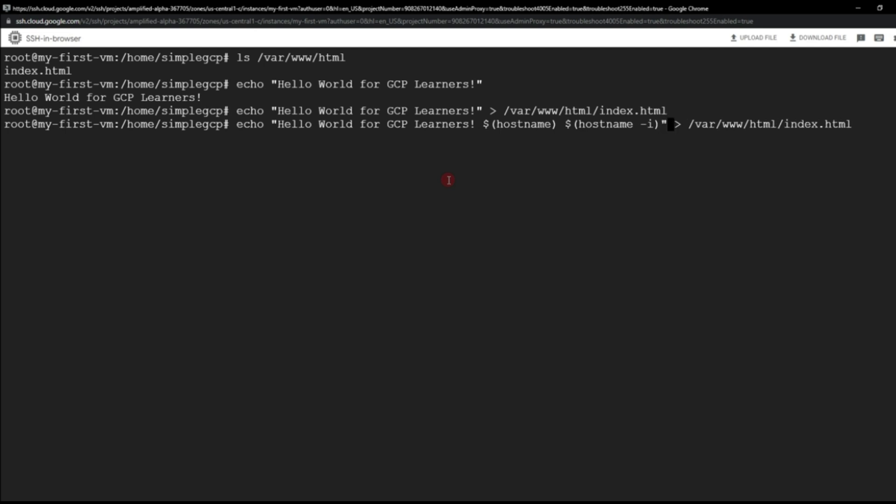
pyautogui.press('Return')
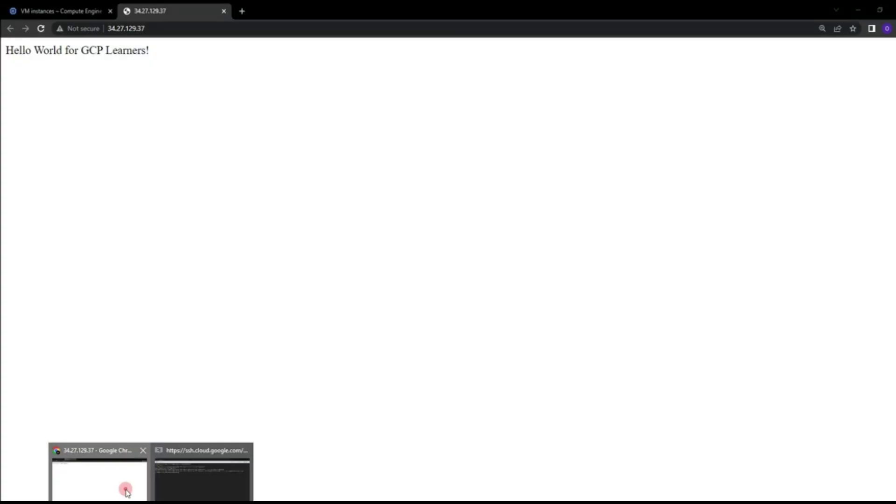
# Step: Reload the VM's web page in the browser, check the IP address in its text, and return to the VM instances page
pyautogui.click(126, 490)
pyautogui.click(41, 29)
pyautogui.click(41, 29)
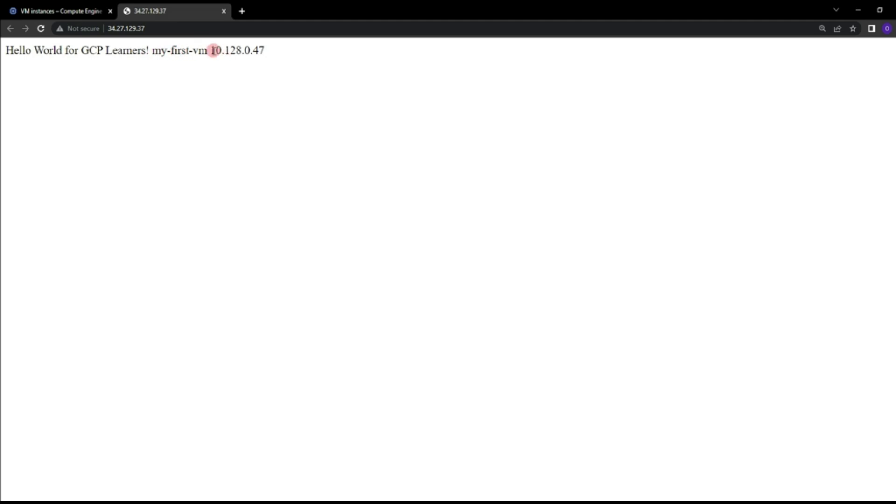
pyautogui.moveTo(213, 50); pyautogui.dragTo(276, 45)
pyautogui.click(278, 49)
pyautogui.click(64, 11)
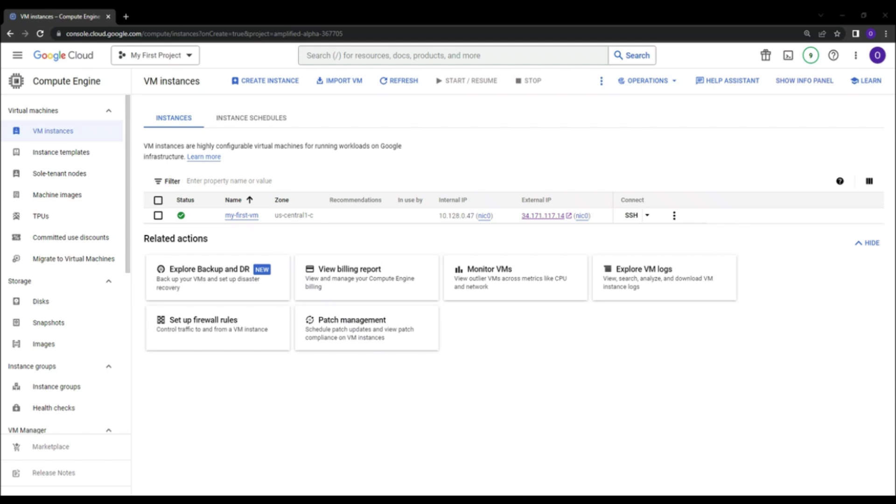
# Step: Stop the my-first-vm instance and refresh the instance list to check its status
pyautogui.click(674, 215)
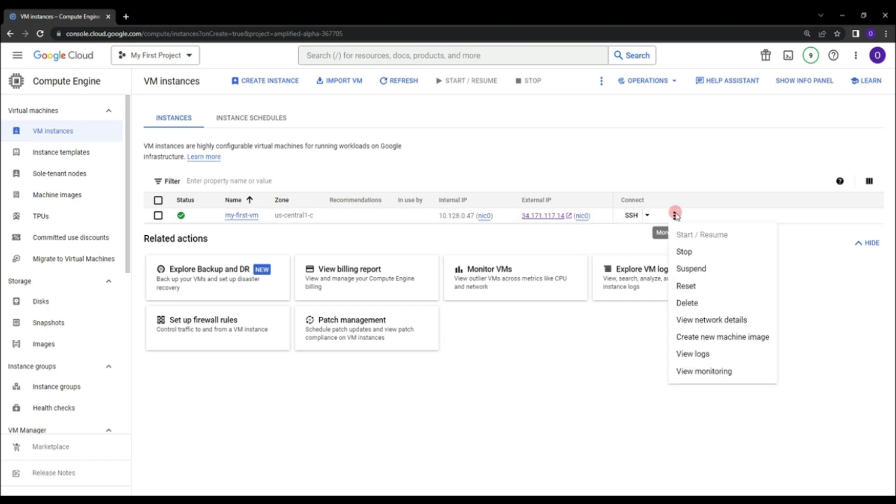
pyautogui.click(685, 257)
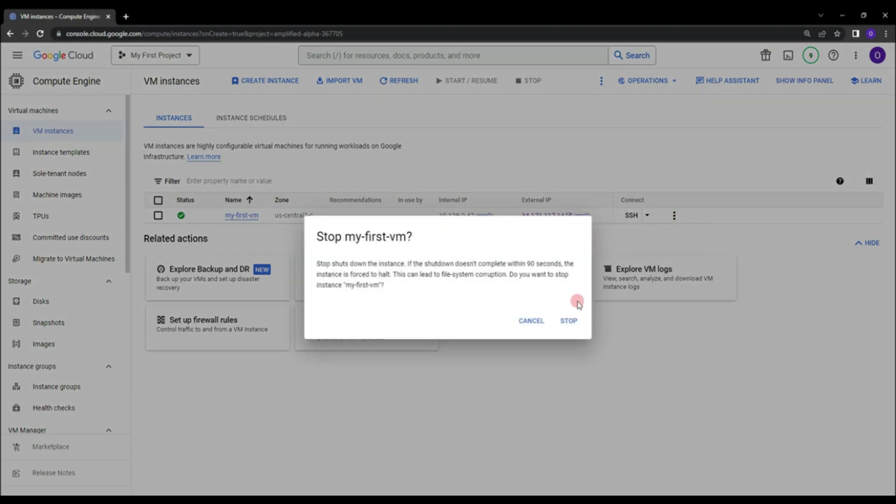
pyautogui.click(566, 320)
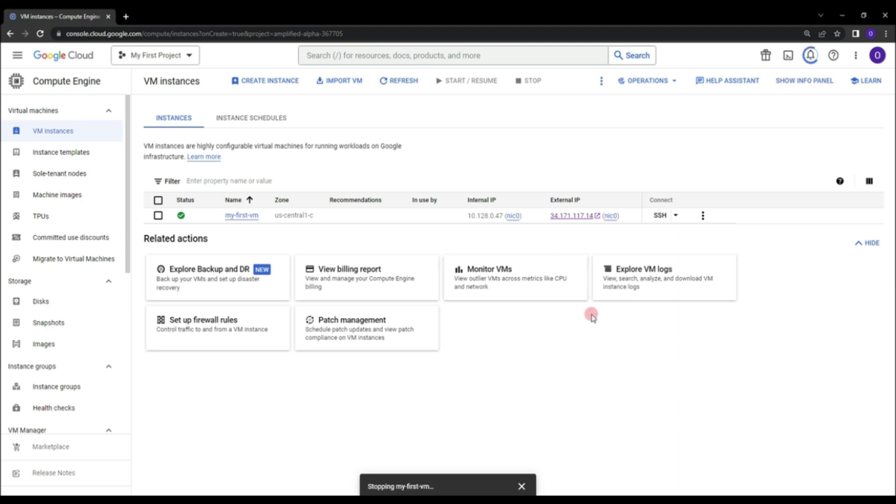
pyautogui.click(404, 88)
pyautogui.moveTo(183, 216)
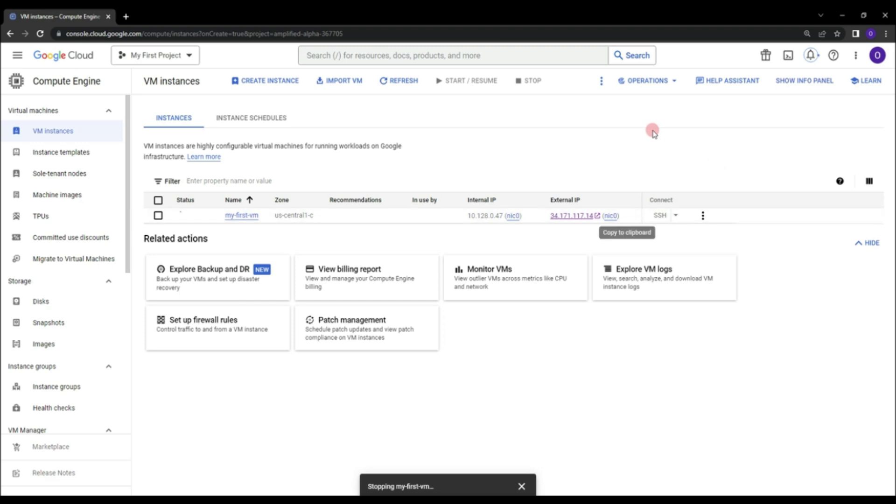
pyautogui.click(413, 84)
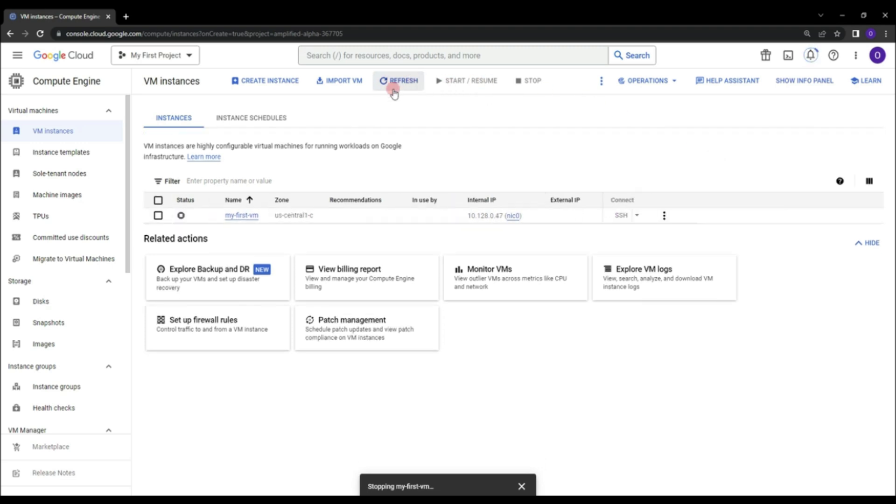
pyautogui.click(535, 485)
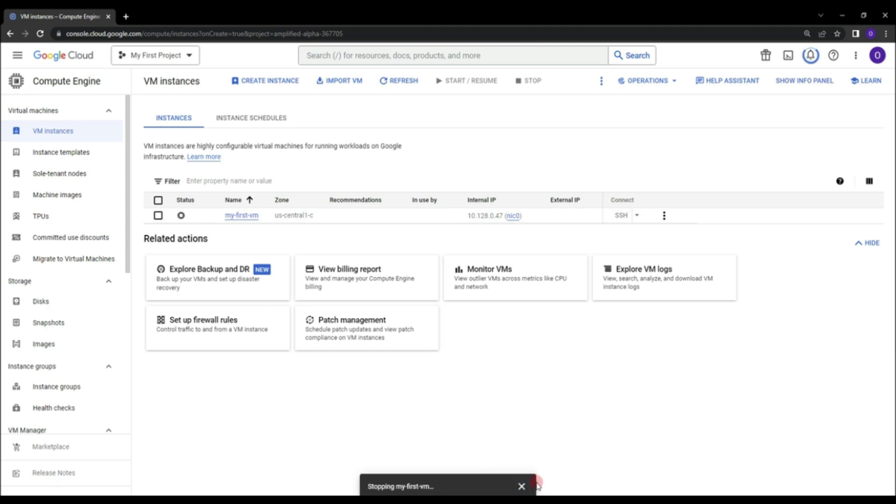
pyautogui.click(238, 215)
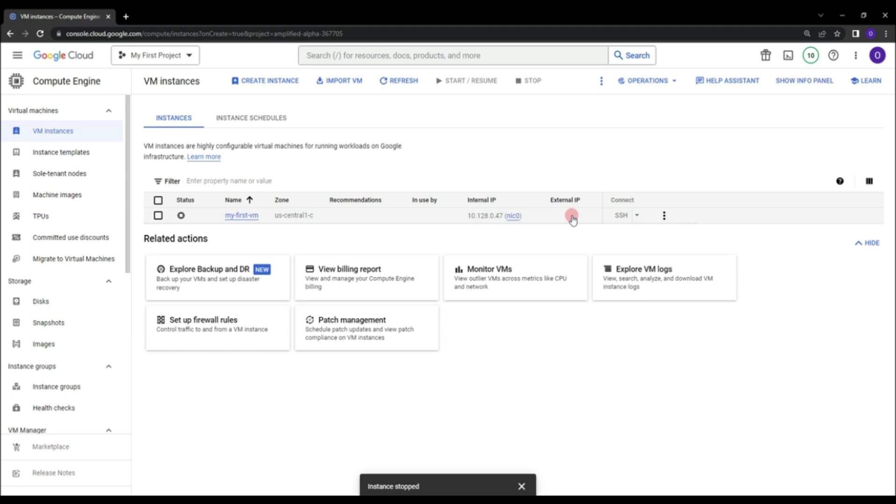
# Step: Start the my-first-vm instance again and refresh the instance list
pyautogui.moveTo(495, 217)
pyautogui.click(664, 215)
pyautogui.click(677, 234)
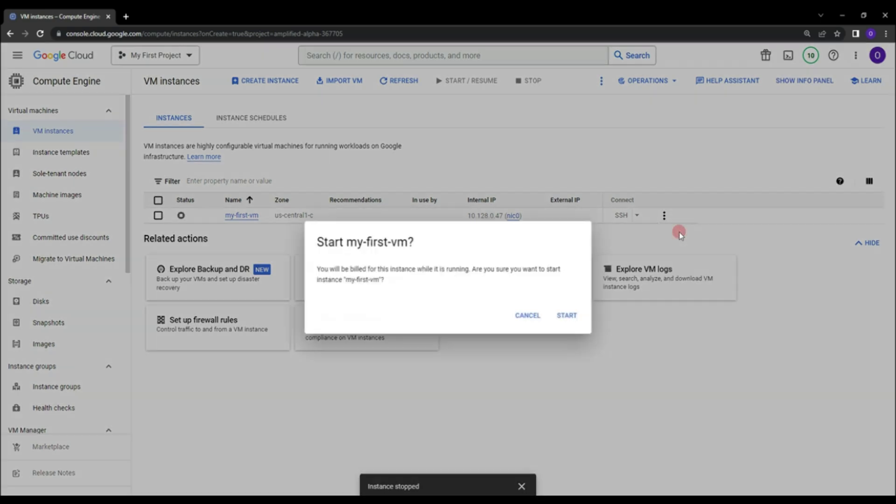
pyautogui.click(577, 314)
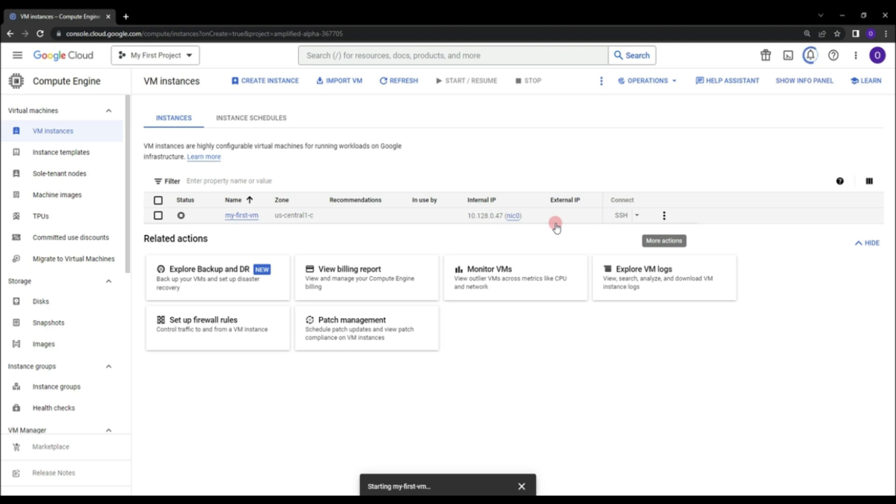
pyautogui.click(406, 83)
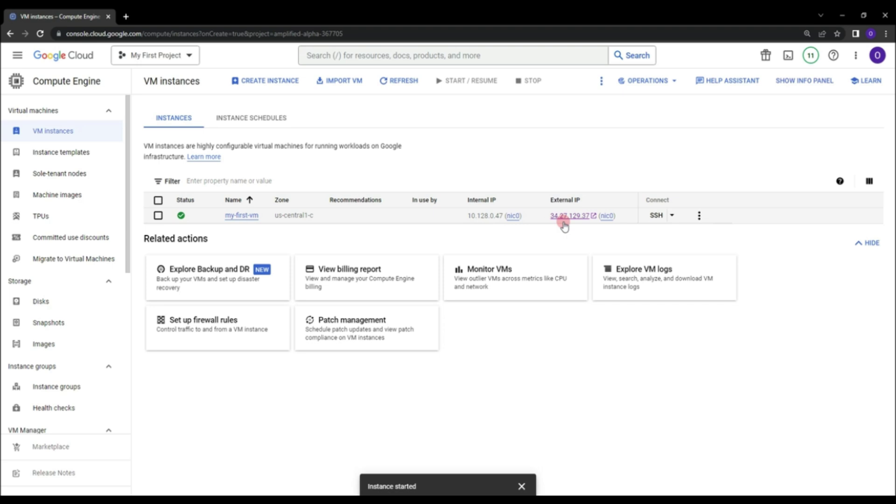
# Step: Open the restarted VM's web page through its external IP link and compare it with the instance list
pyautogui.click(571, 217)
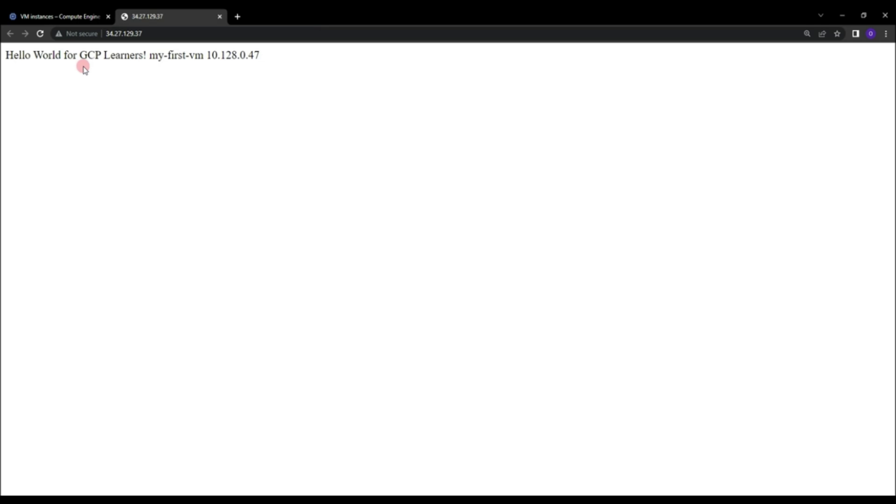
pyautogui.click(30, 15)
pyautogui.click(137, 16)
# Step: Close the disconnected SSH window, open a new SSH session to my-first-vm, and move its window clear of the instance row
pyautogui.click(203, 481)
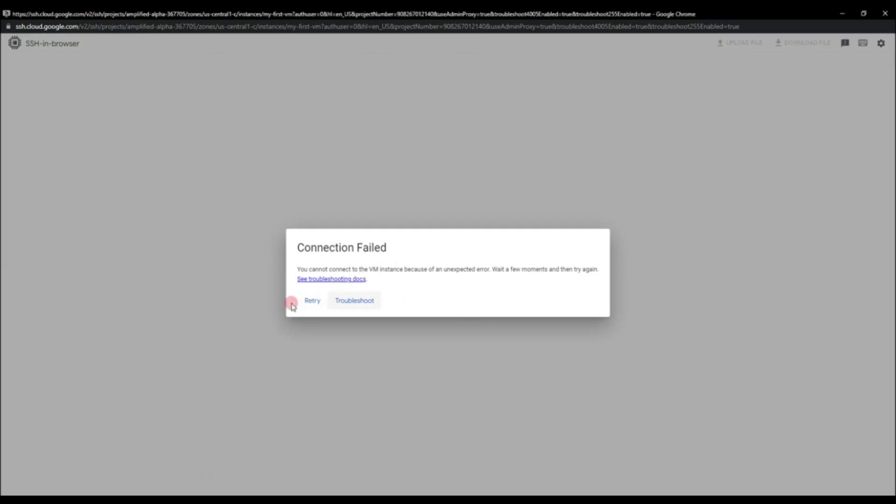
pyautogui.click(885, 14)
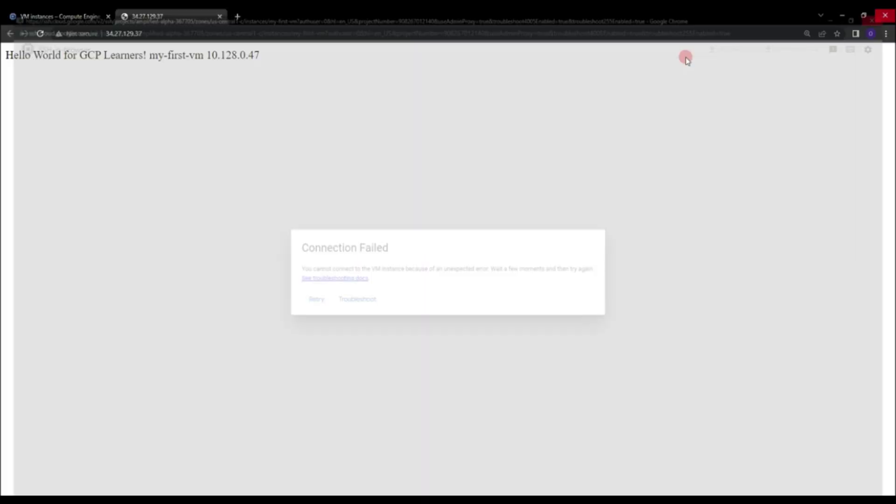
pyautogui.click(70, 16)
pyautogui.click(662, 224)
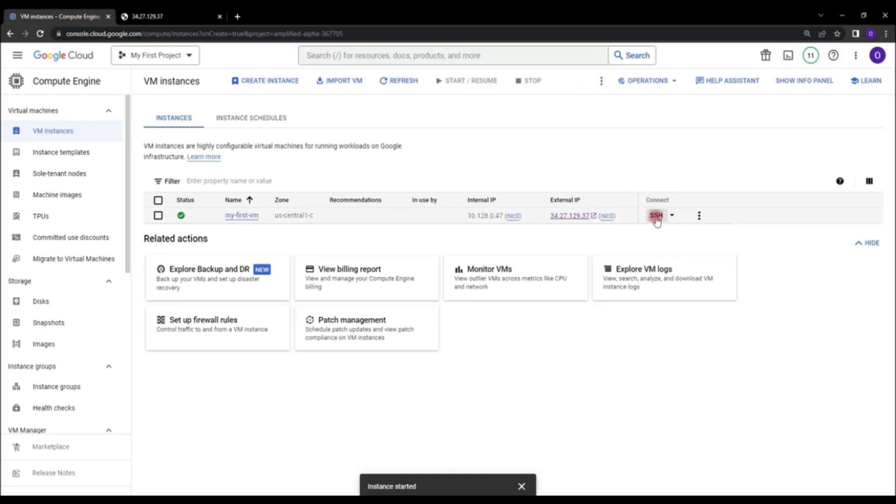
pyautogui.moveTo(273, 24); pyautogui.dragTo(480, 252)
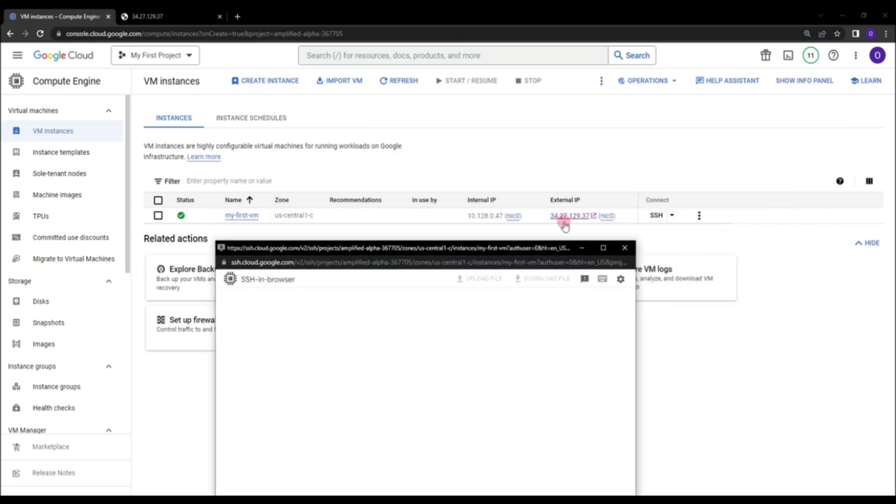
# Step: Open the VM's external IP page once more, then bring the new SSH window forward over the instance list and reposition it
pyautogui.click(569, 217)
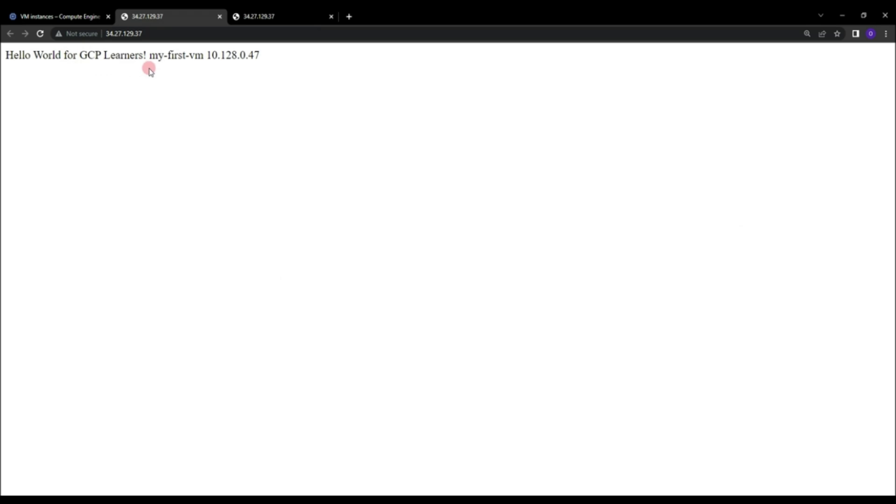
pyautogui.click(84, 15)
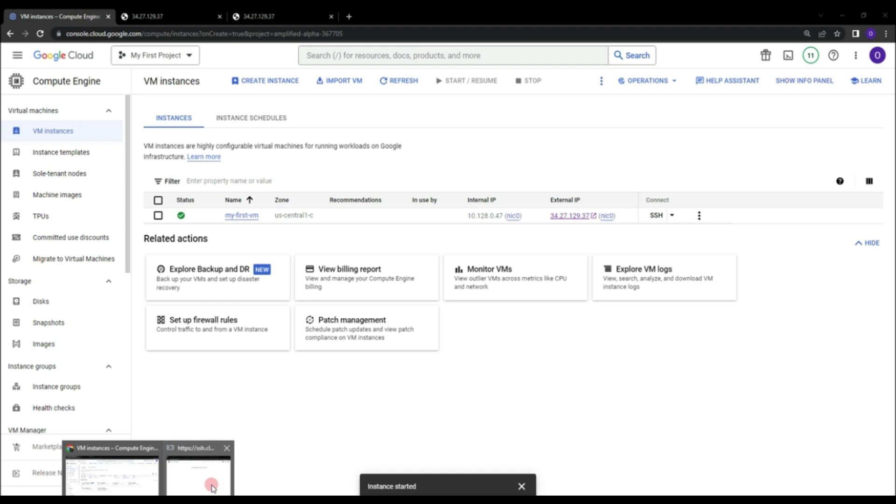
pyautogui.click(198, 466)
pyautogui.moveTo(427, 252); pyautogui.dragTo(495, 97)
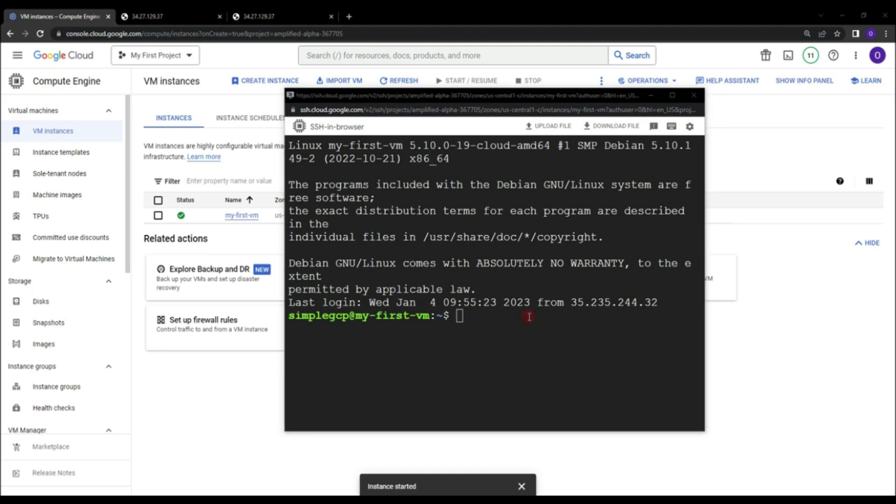
# Step: Clear the SSH terminal and switch to the root user with sudo su
pyautogui.hotkey('ctrl', 'l')
pyautogui.write('sudo so')
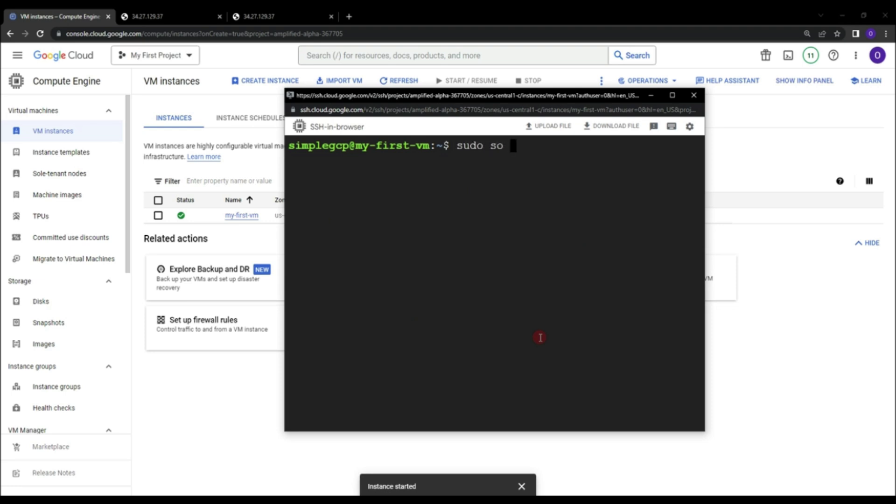
pyautogui.press('Return')
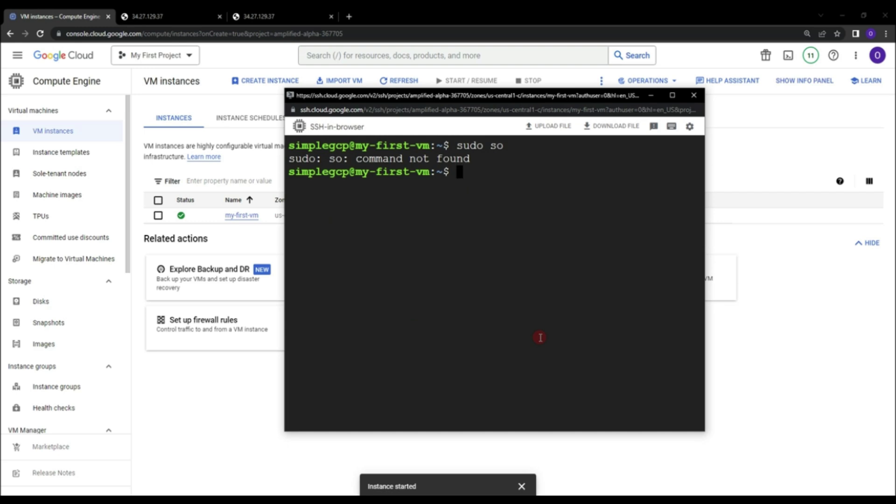
pyautogui.write('sudo ')
pyautogui.write('si')
pyautogui.press('BackSpace')
pyautogui.press('BackSpace')
pyautogui.write('su')
pyautogui.press('Return')
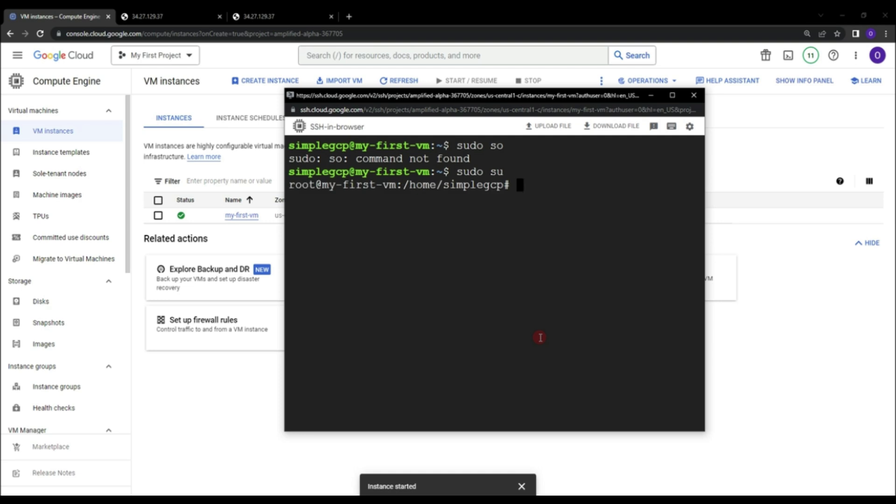
# Step: Clear the root terminal and start the Apache web server with service apache2 start
pyautogui.write('cls')
pyautogui.press('Return')
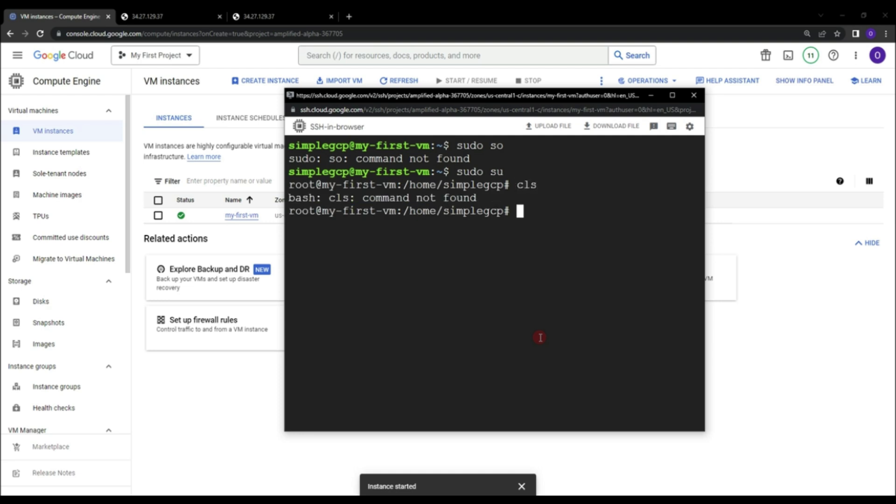
pyautogui.hotkey('ctrl', 'l')
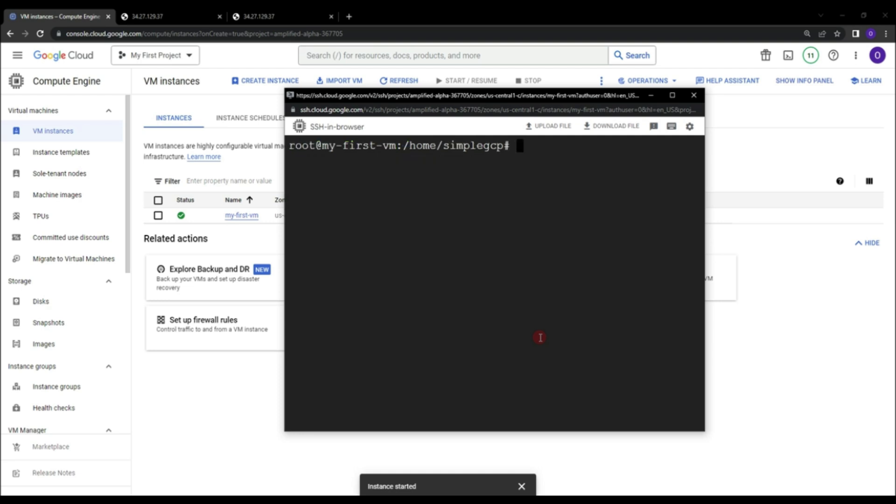
pyautogui.write('service apache')
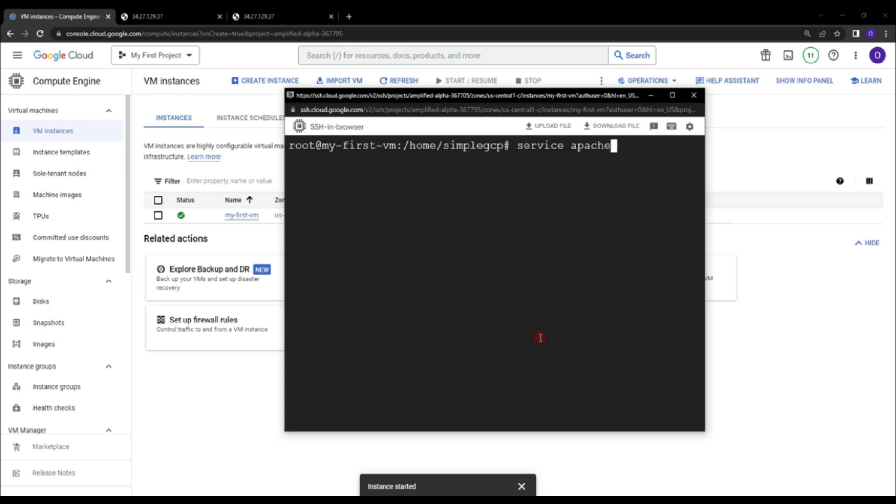
pyautogui.write('2 start')
pyautogui.press('Return')
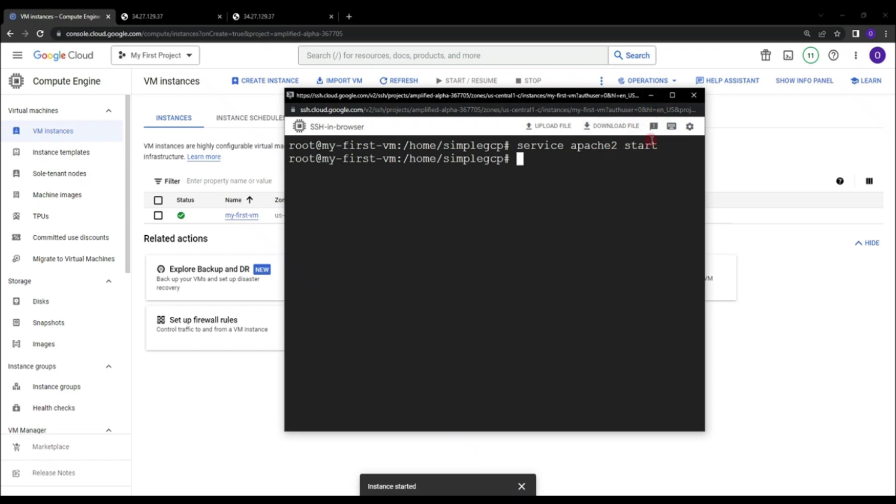
# Step: Close the duplicate page of the VM's external IP, reload the remaining one to check the Hello World page, and return to the instance list
pyautogui.click(650, 98)
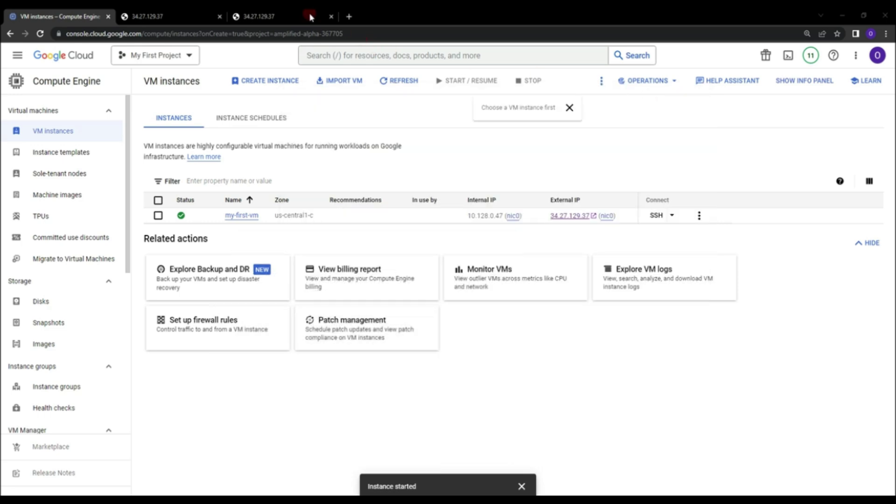
pyautogui.click(244, 16)
pyautogui.hotkey('ctrl', 'w')
pyautogui.click(42, 34)
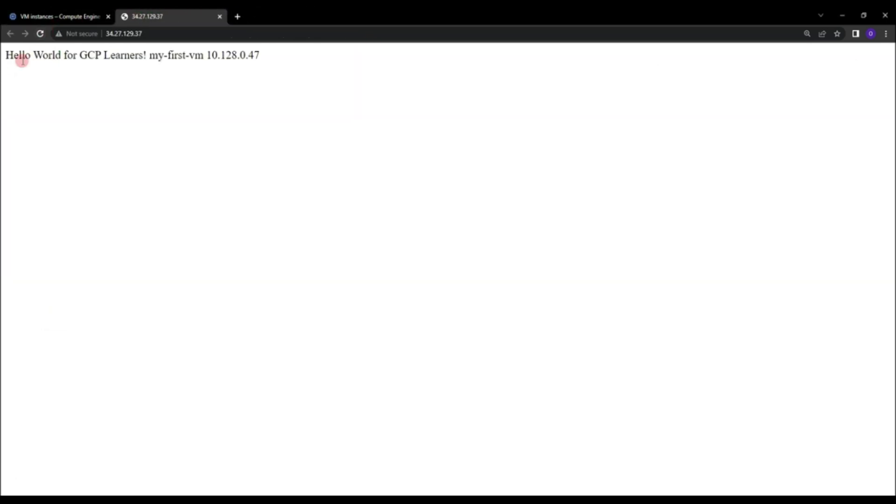
pyautogui.click(115, 12)
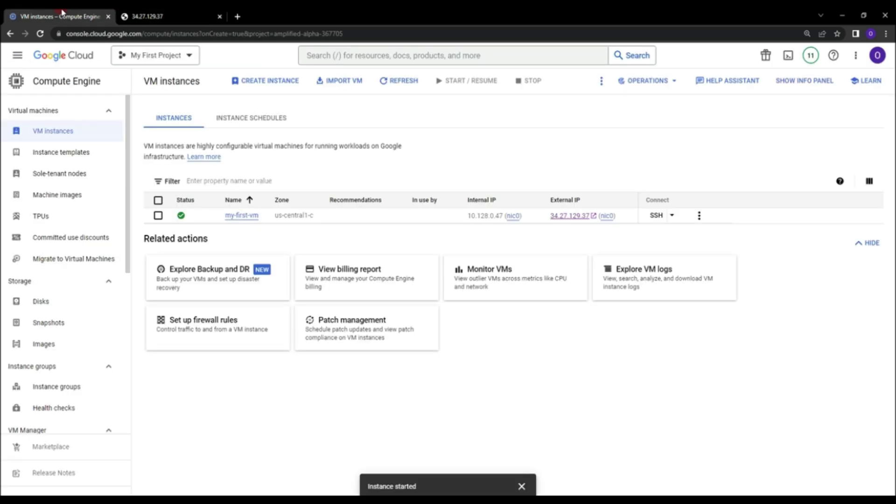